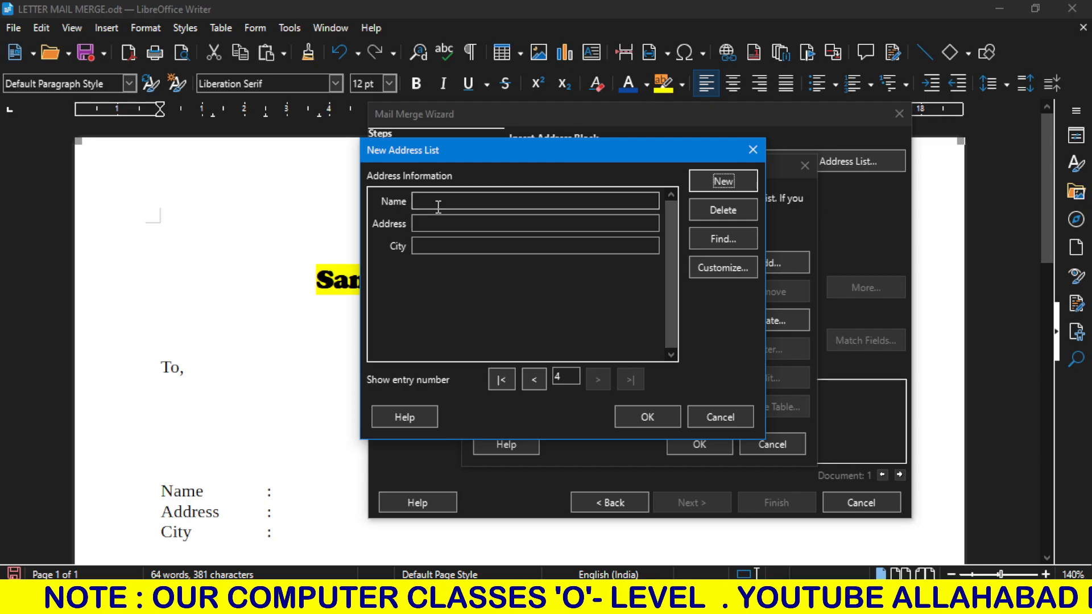
Step: Fill entry 4 with the recipient's name, address and city, then add a new blank entry
left_click(448, 197)
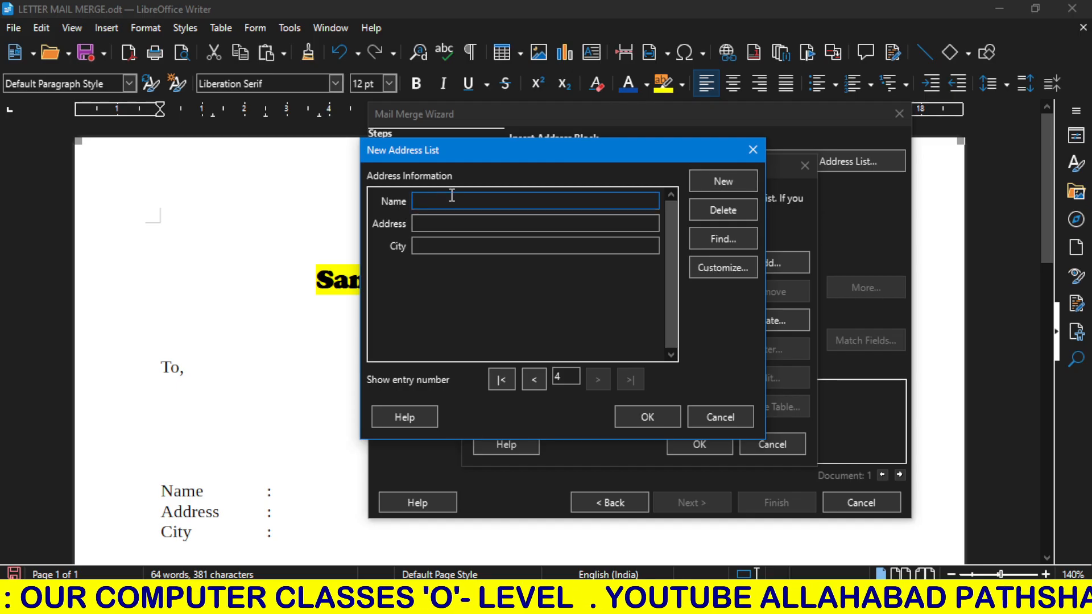
type("A")
key("BackSpace")
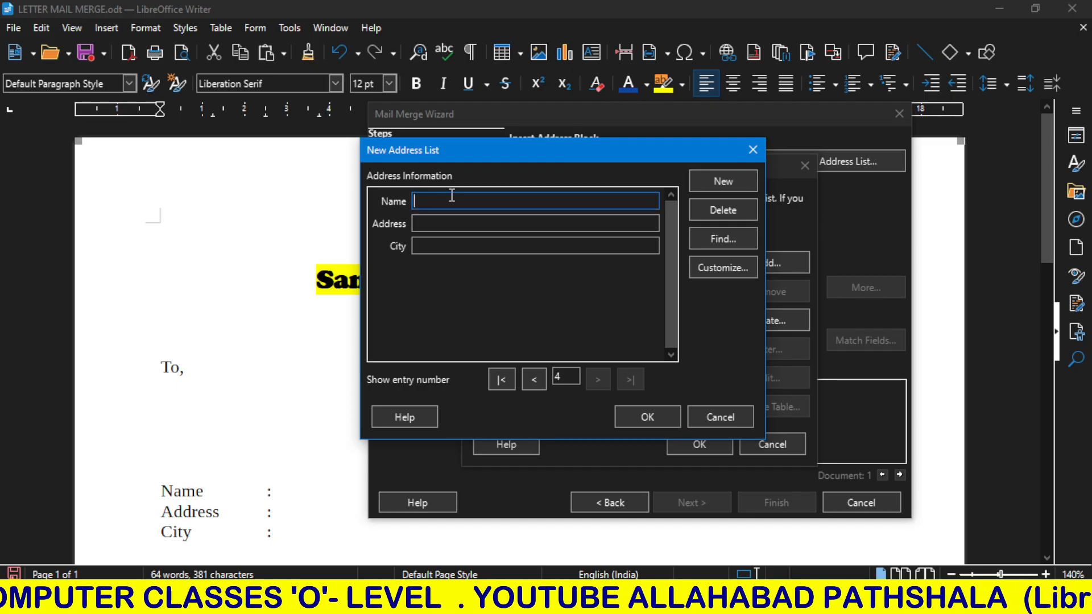
type("SONIYA")
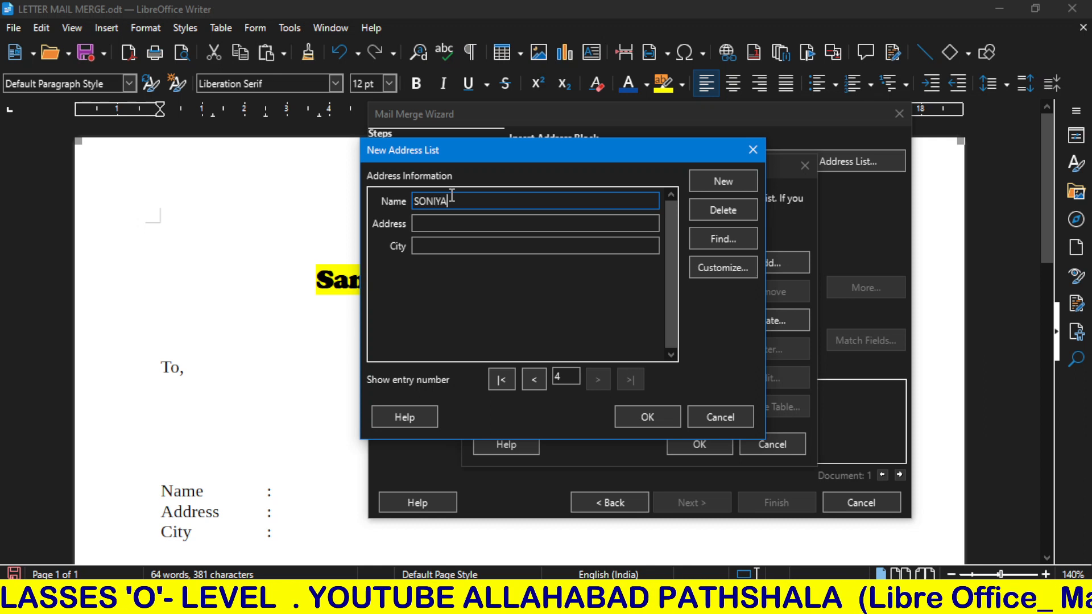
key("Tab")
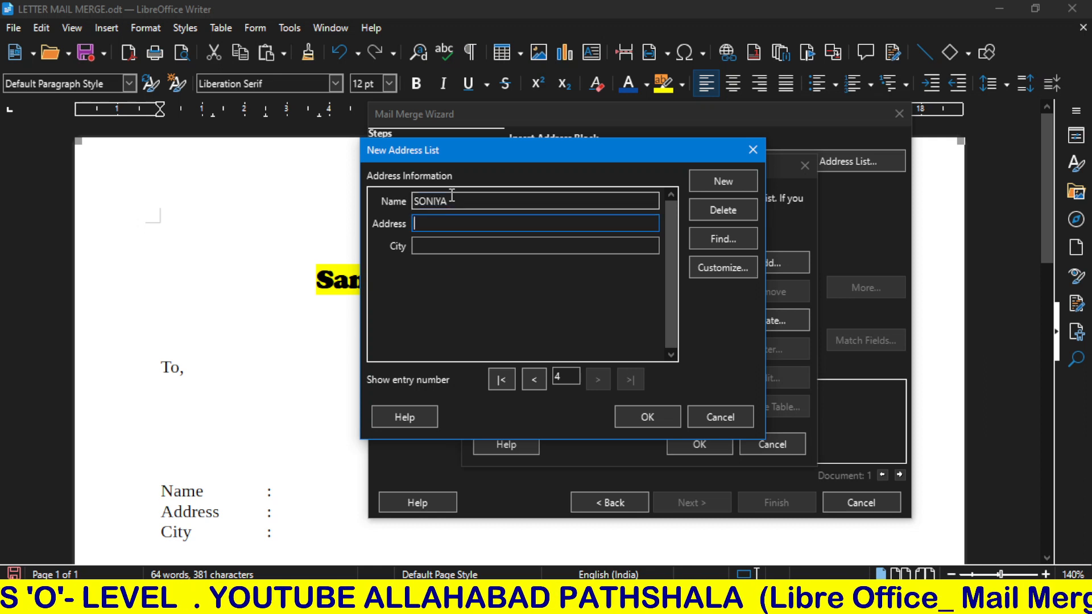
type("KALINDIPUR")
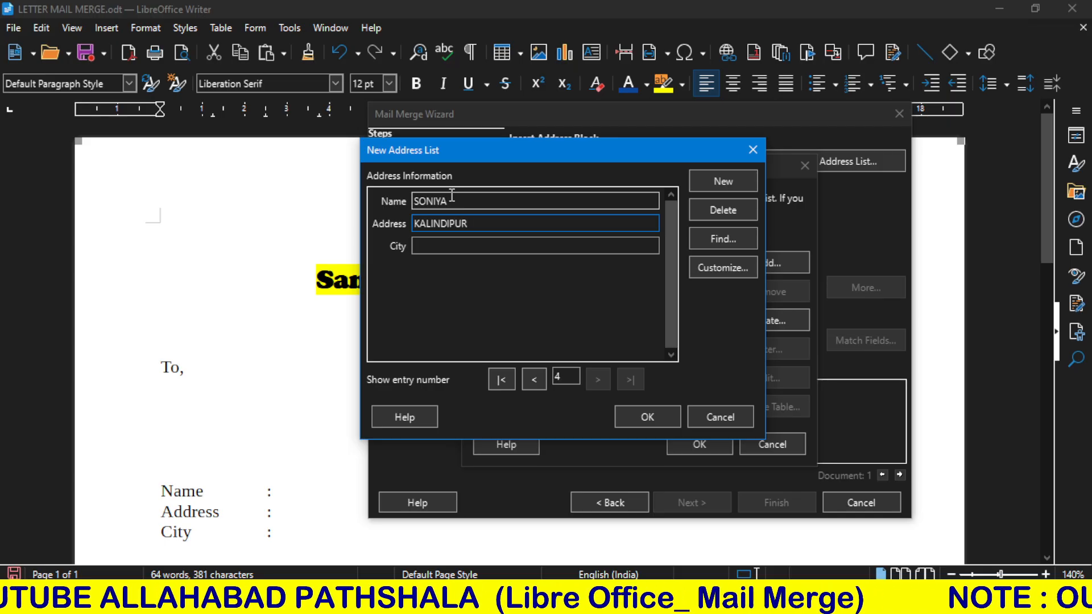
type("AM")
key("Tab")
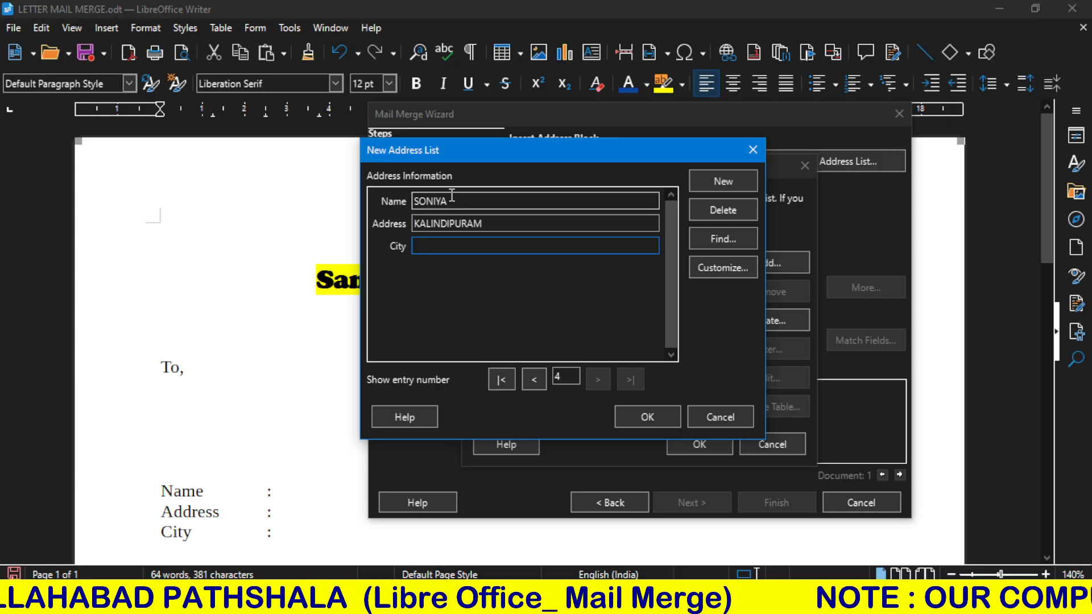
type("PRAYGRAJ")
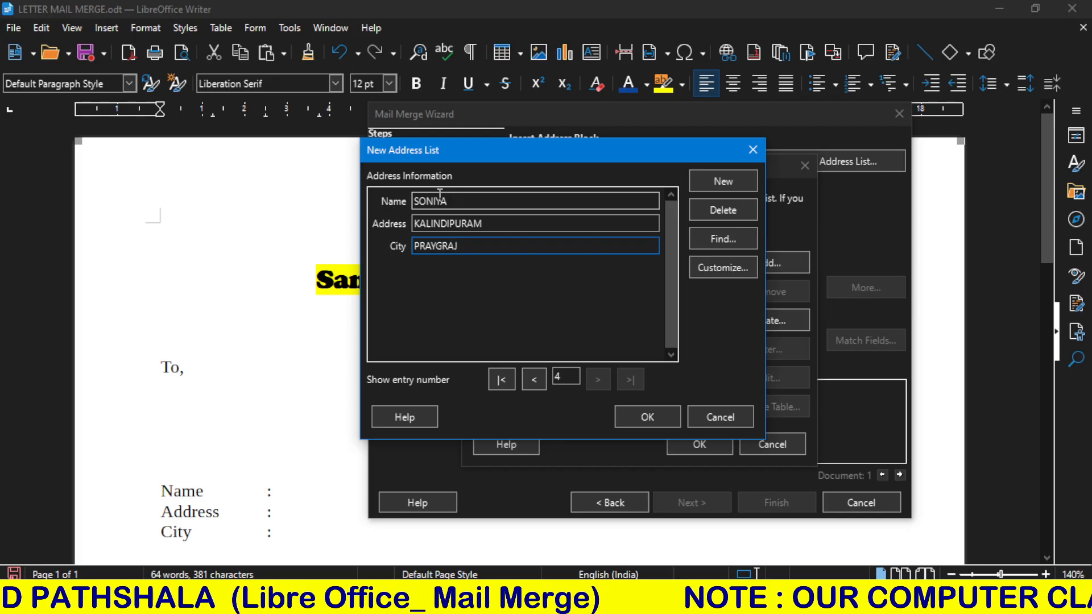
left_click(723, 180)
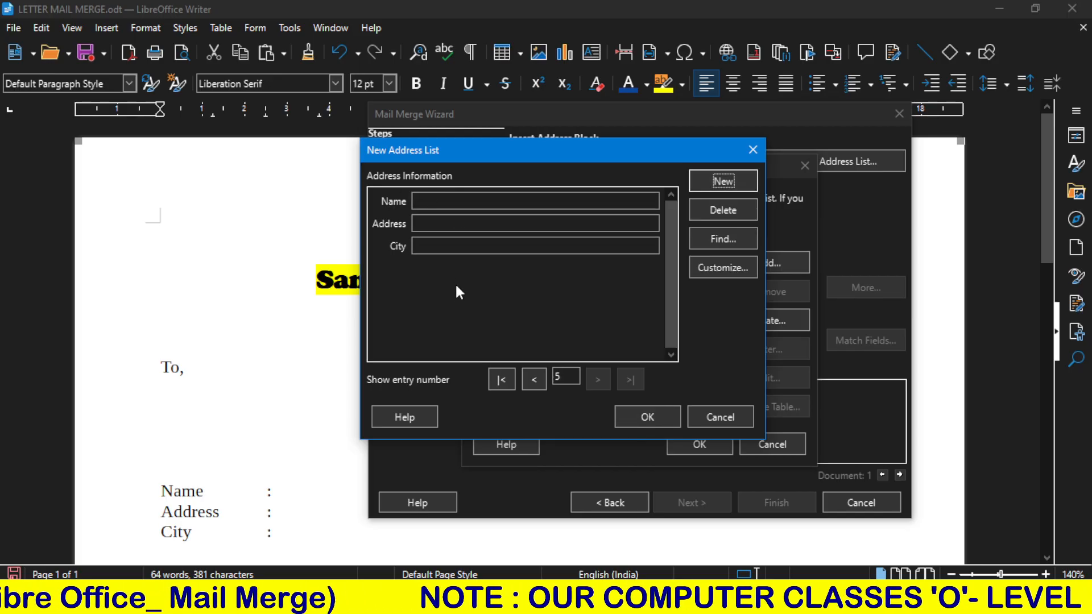
Step: Browse back through the recipient entries and forward again to blank entry 5
left_click(535, 382)
left_click(536, 382)
left_click(535, 382)
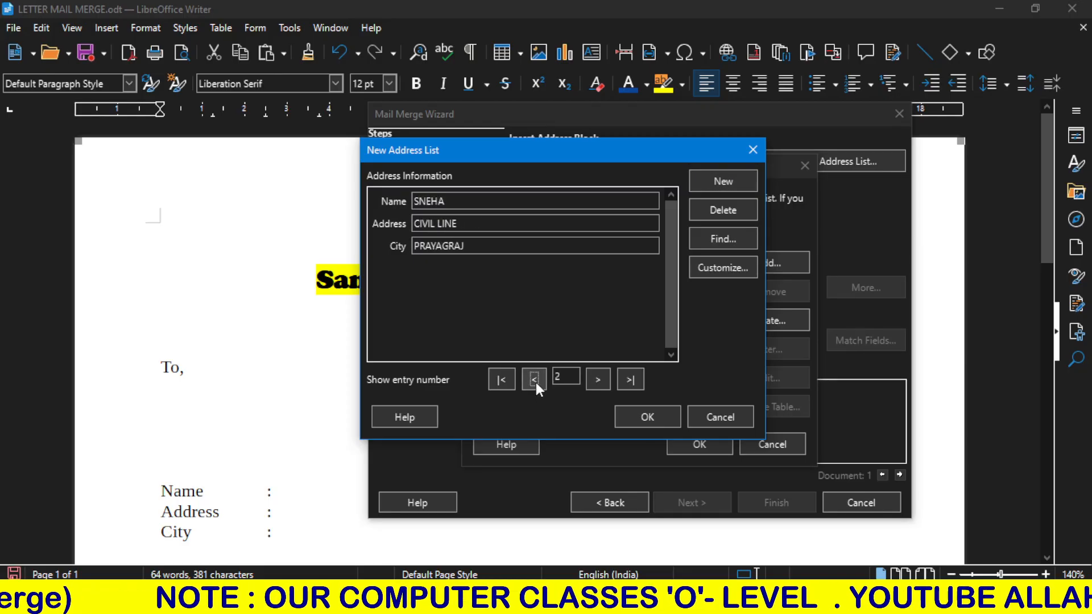
left_click(598, 380)
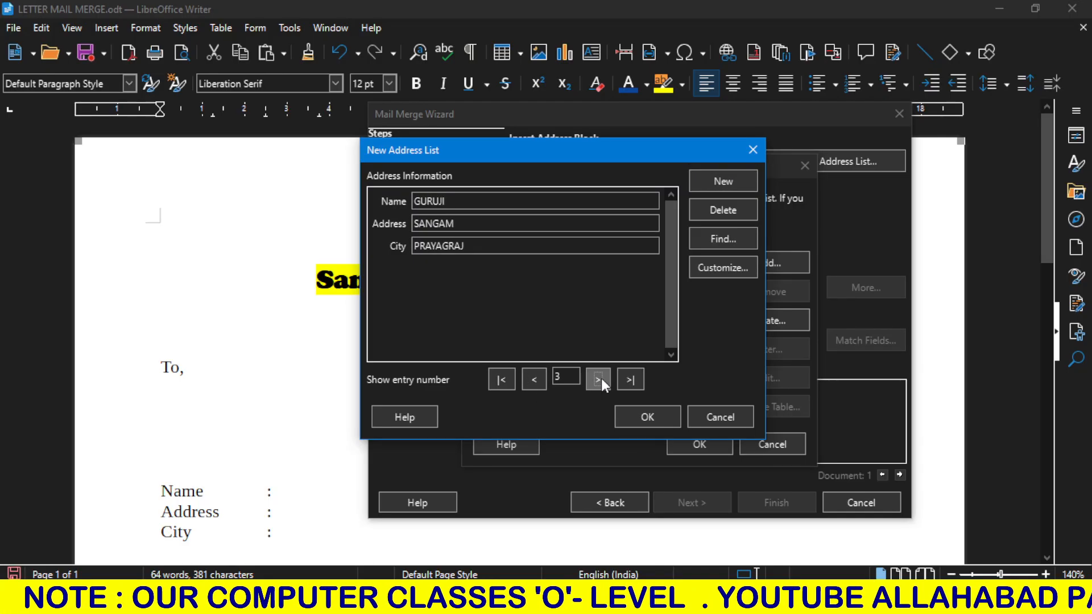
left_click(599, 380)
left_click(598, 380)
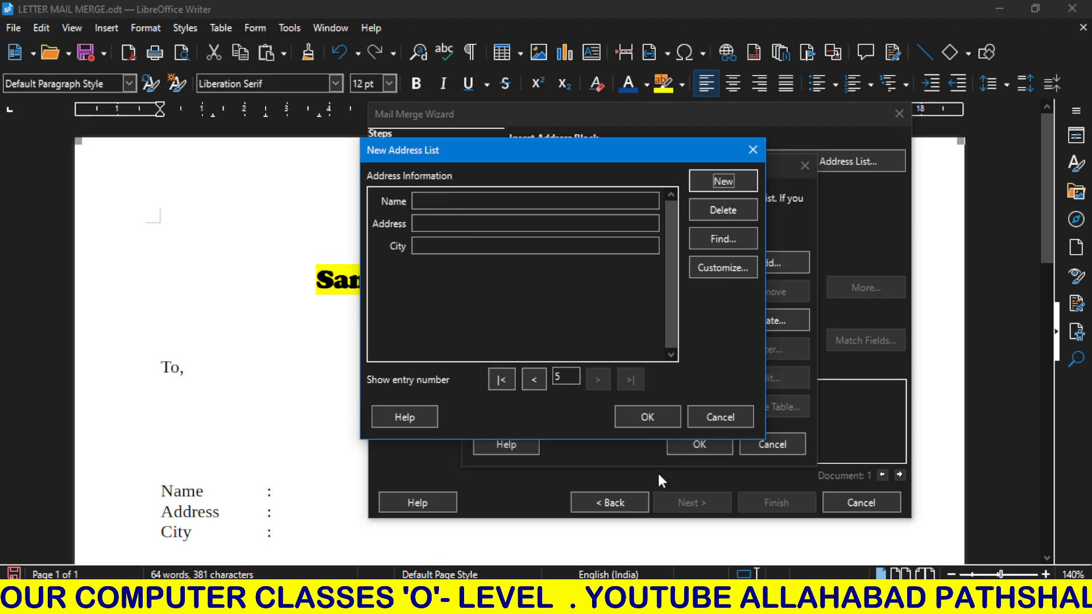
Step: Save the finished recipient list as an address list file on the Desktop
left_click(648, 417)
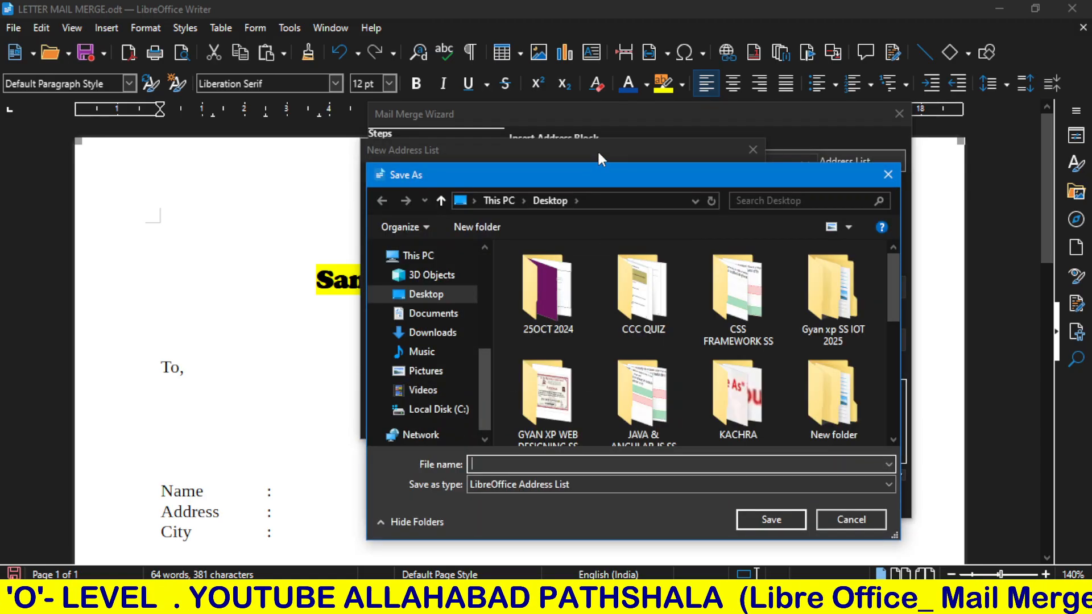
left_click_drag(442, 176, 308, 103)
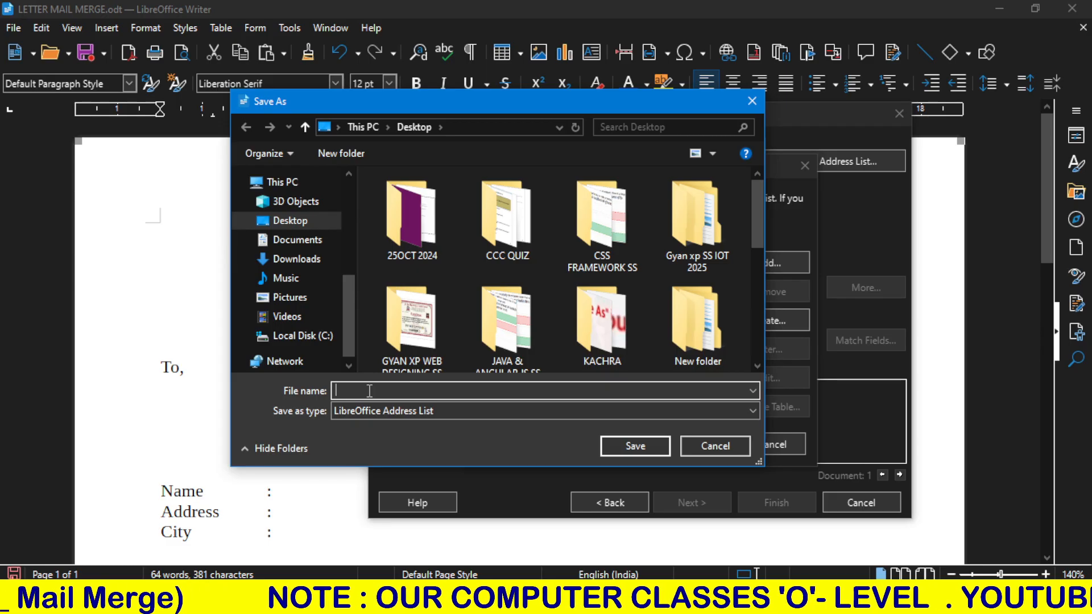
type("SU")
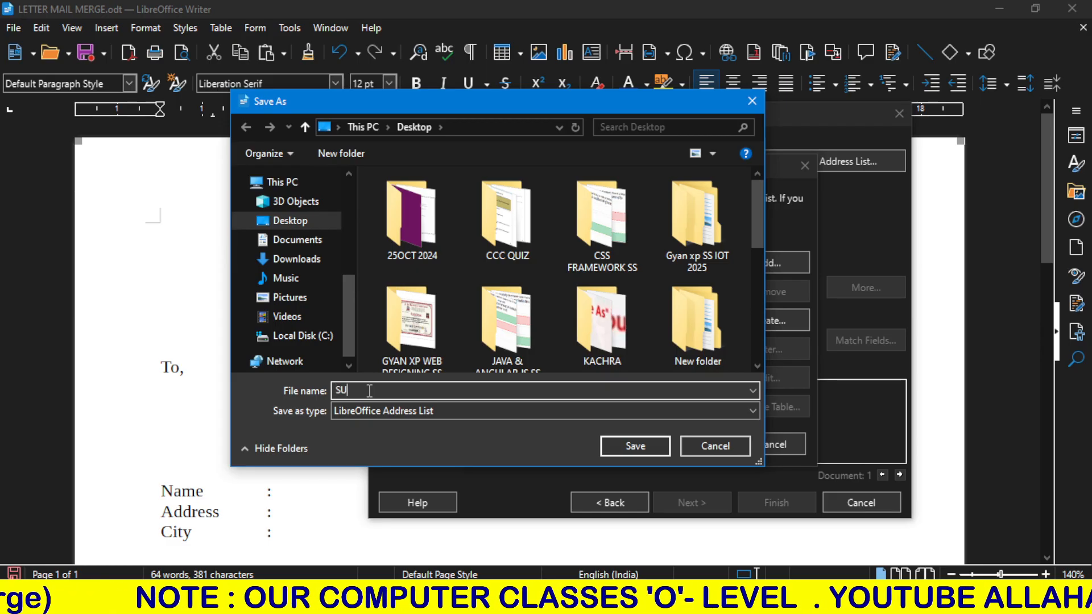
type("MITKUMAR")
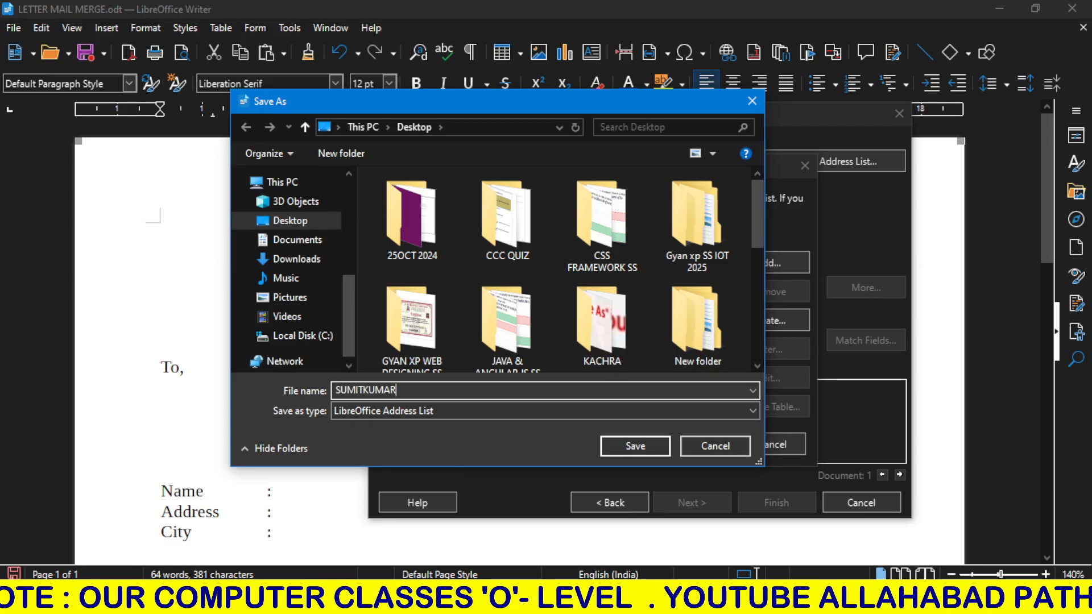
left_click(630, 442)
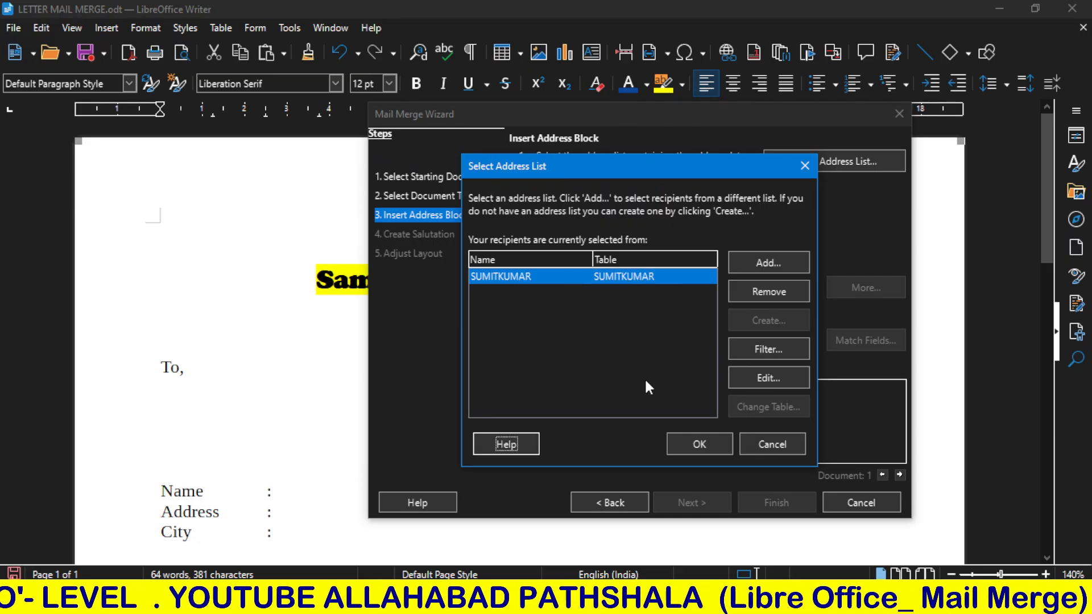
Step: Confirm the saved file as the mail merge address list and reposition the wizard window
left_click(706, 449)
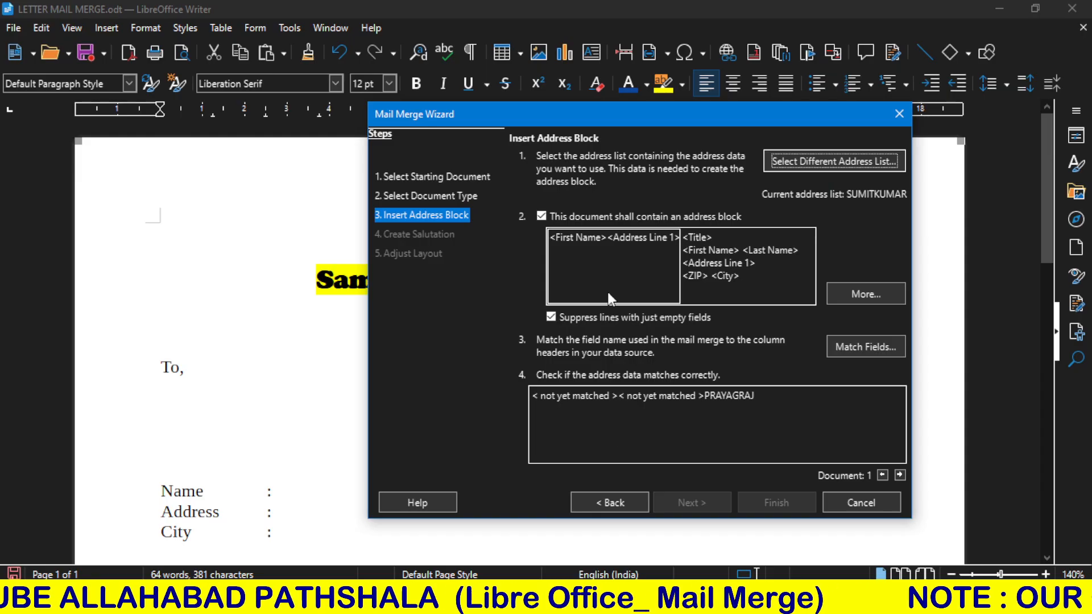
left_click_drag(606, 112, 587, 71)
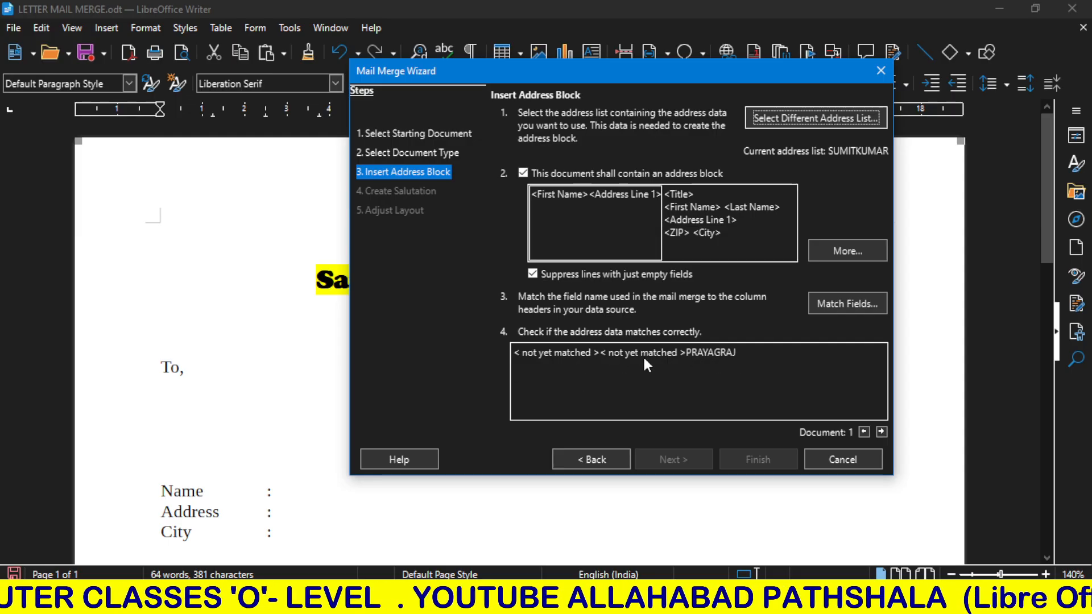
left_click(854, 252)
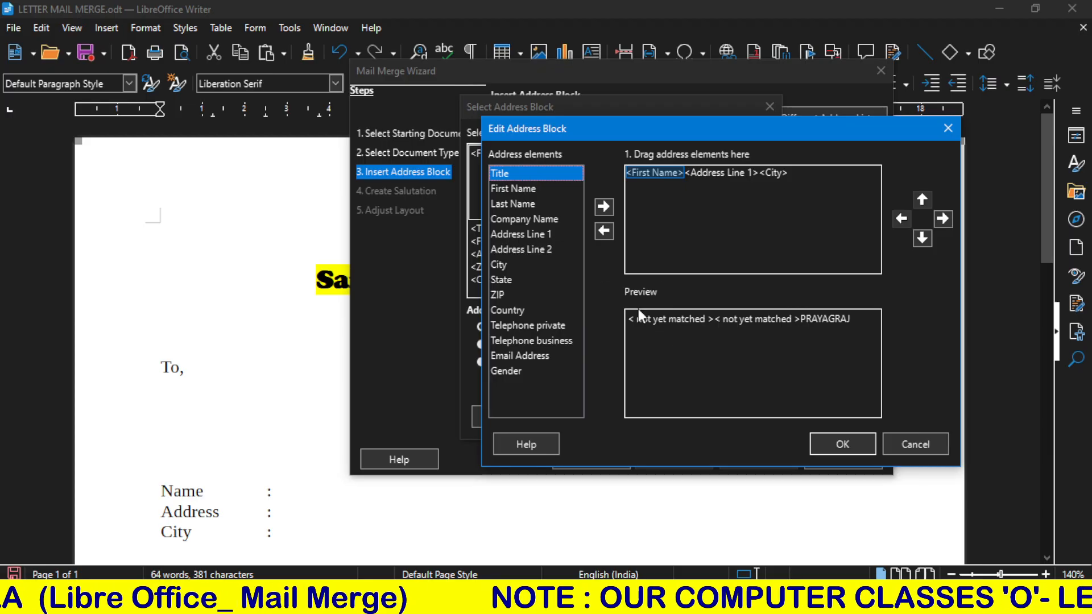
left_click(842, 444)
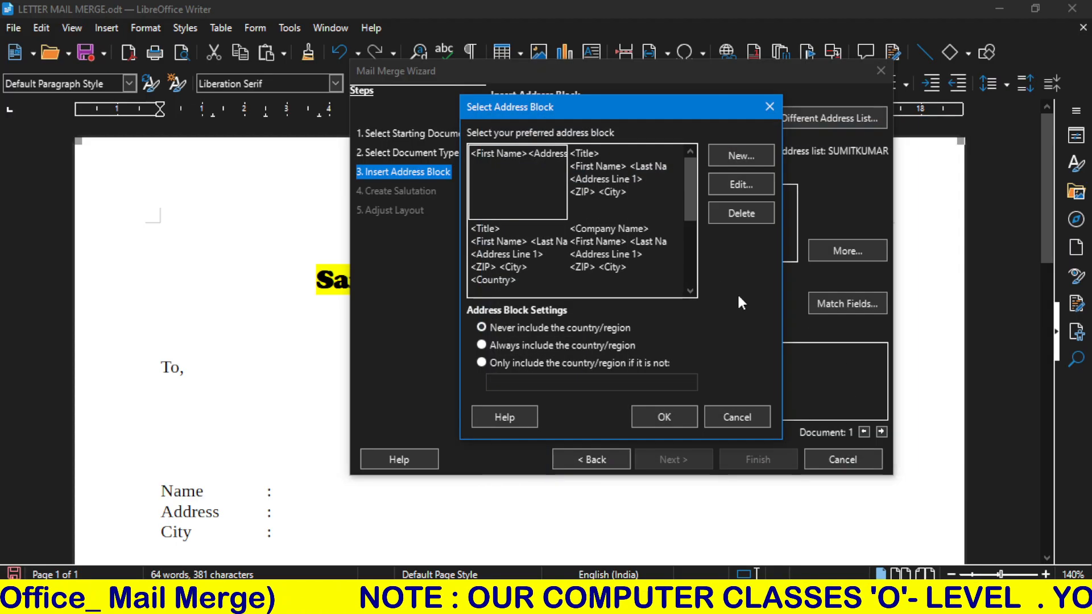
left_click(671, 417)
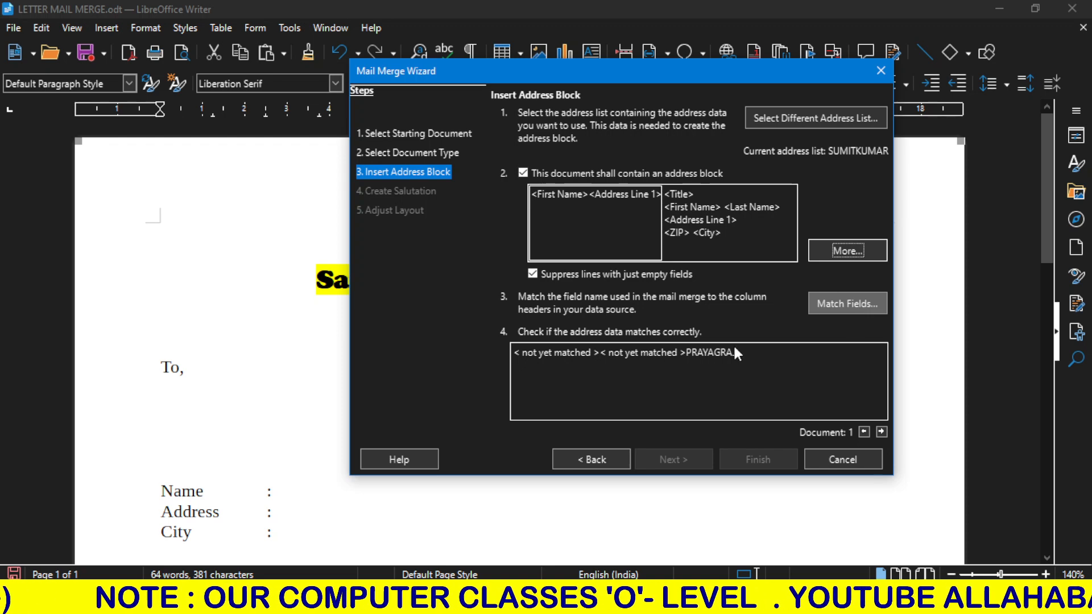
Step: In Match Fields, map First Name to Name and Address Line 1 to Address
left_click(841, 305)
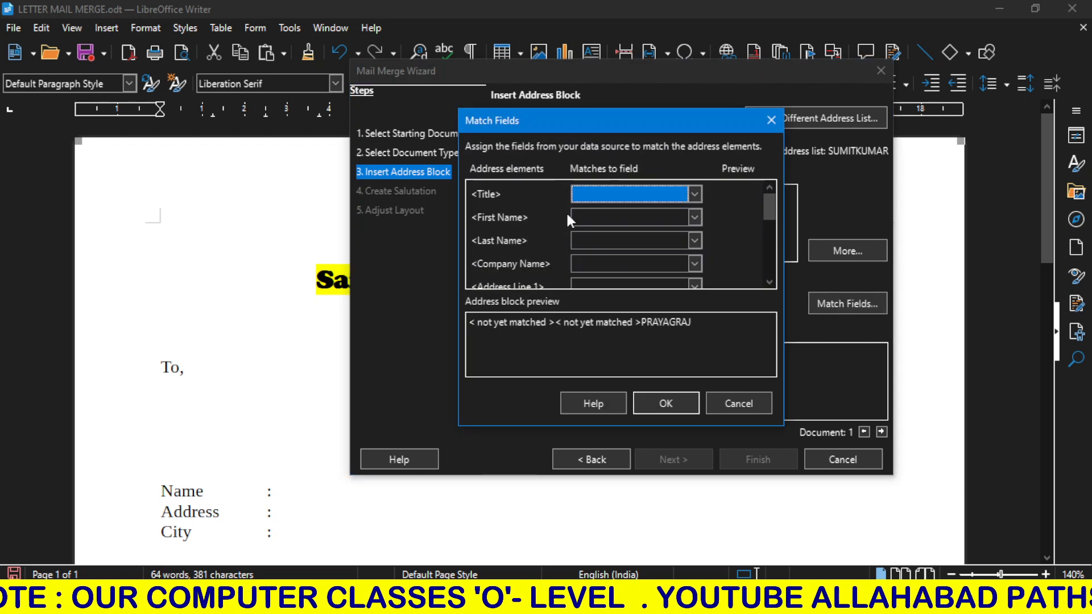
left_click(690, 218)
left_click(606, 247)
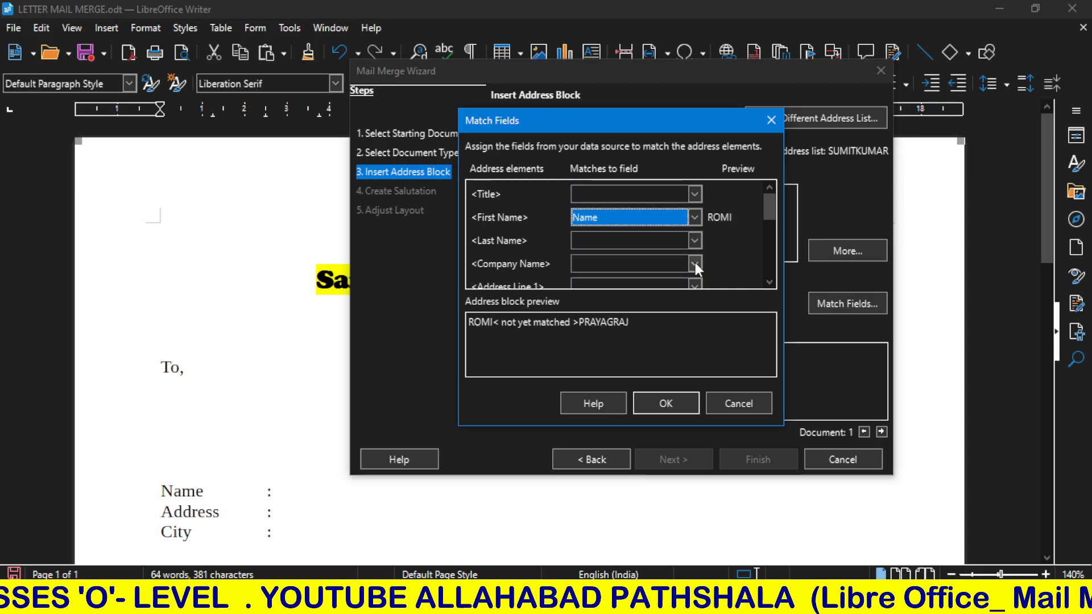
left_click(769, 282)
left_click(769, 281)
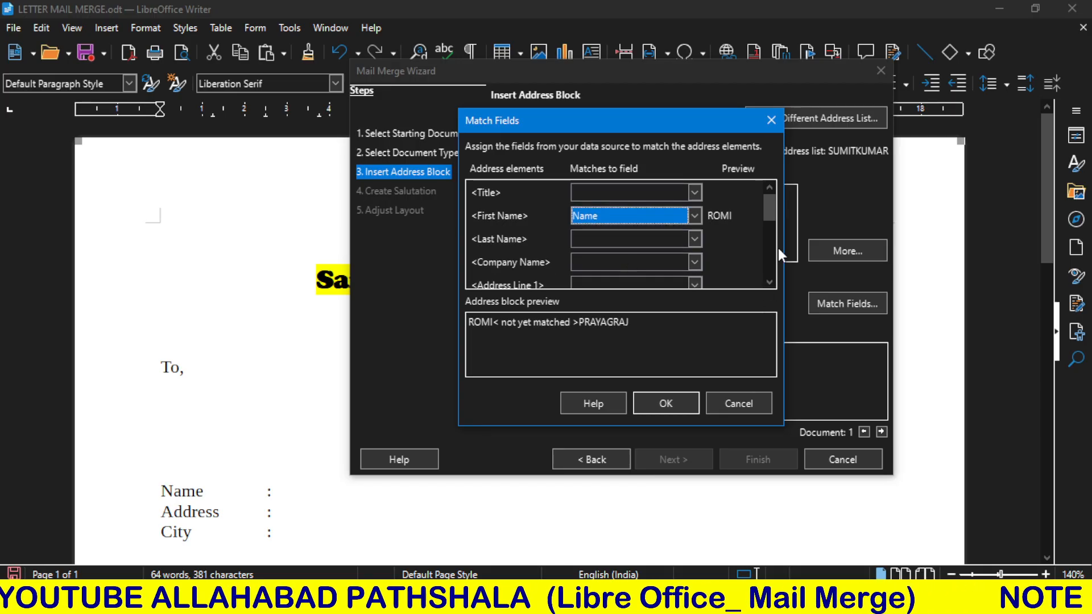
scroll(772, 221, "down", 1)
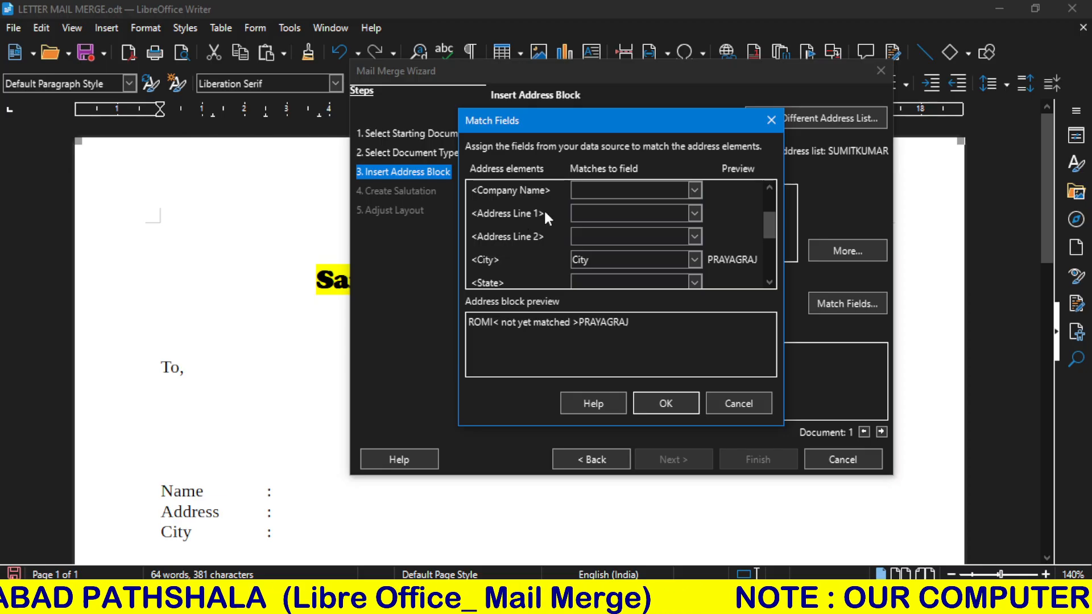
left_click(642, 214)
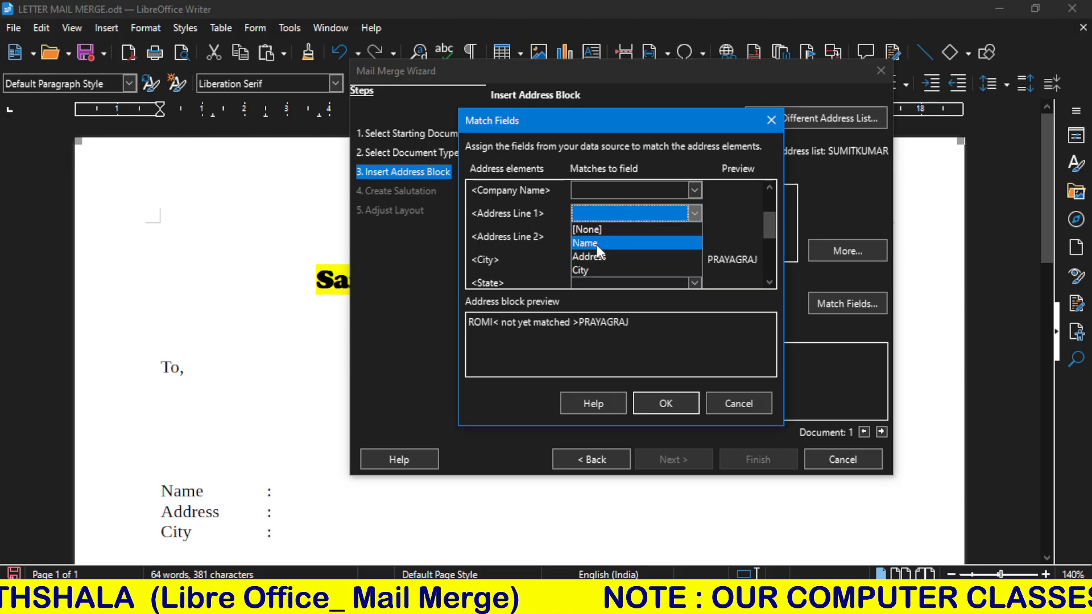
left_click(606, 257)
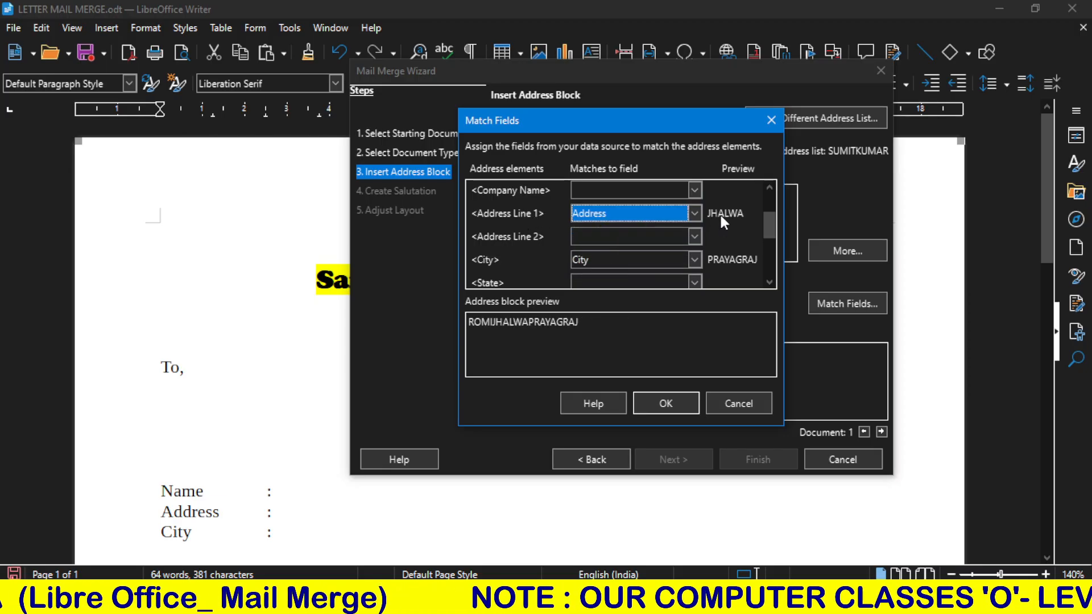
left_click(670, 404)
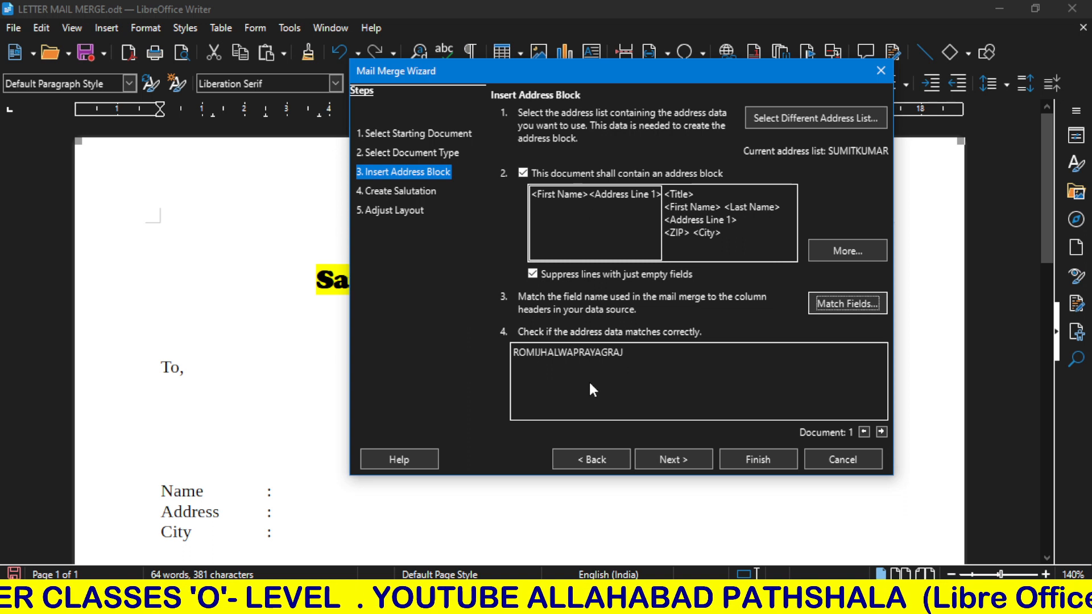
Step: Include the general salutation 'To whom it may concern,' with personalized salutation left off
left_click(671, 458)
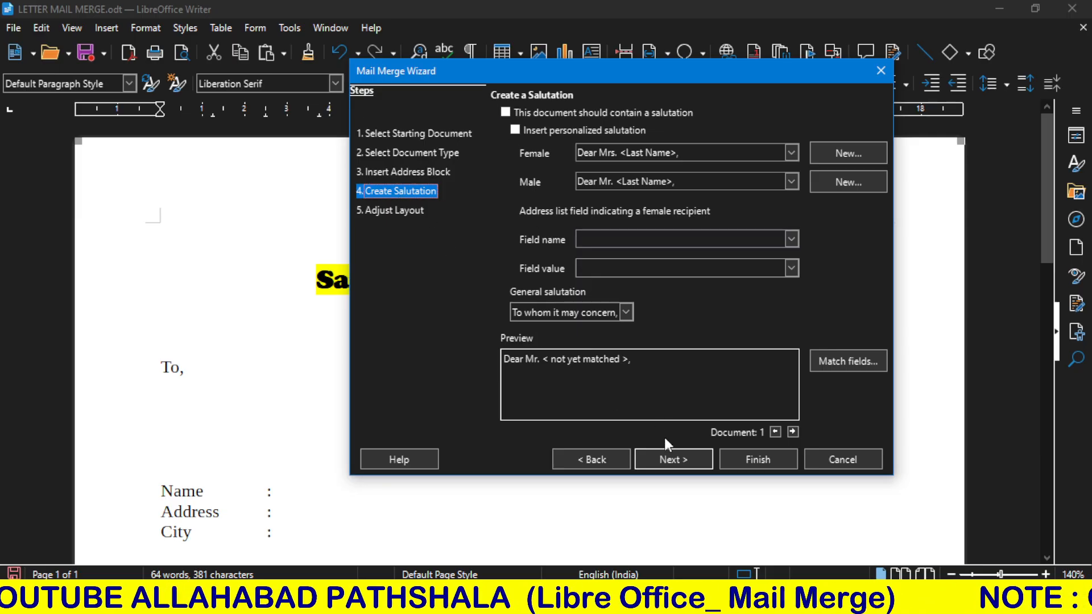
left_click(598, 458)
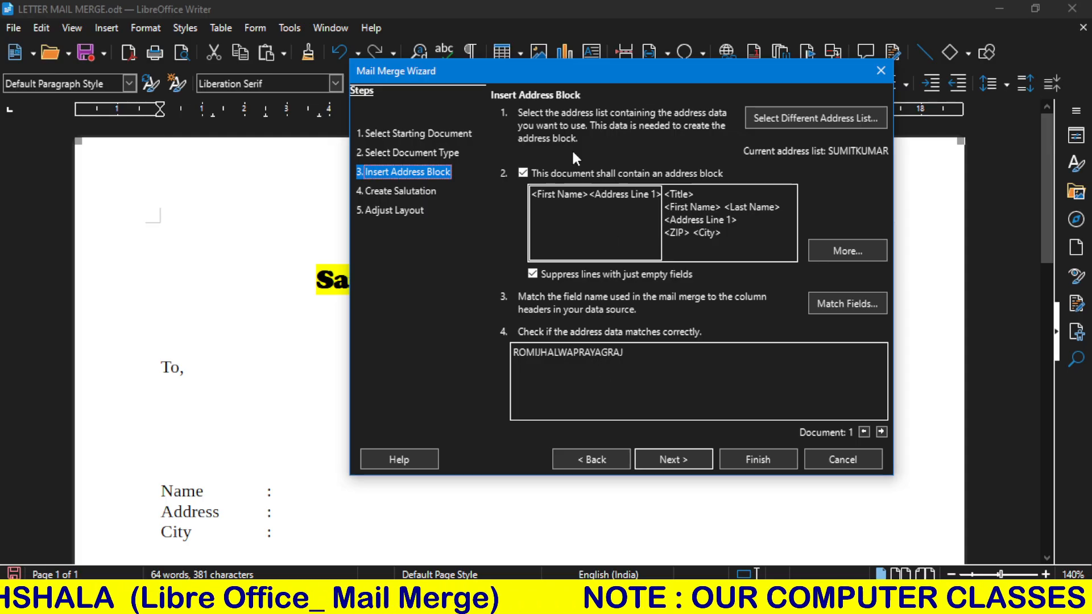
left_click(671, 461)
left_click(514, 130)
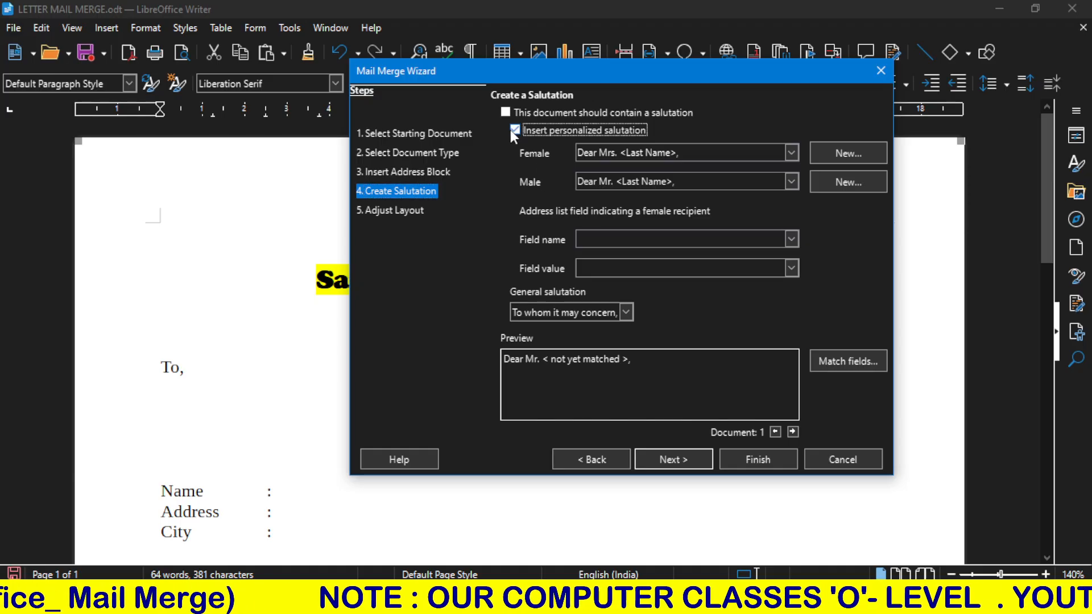
left_click(648, 158)
left_click(500, 166)
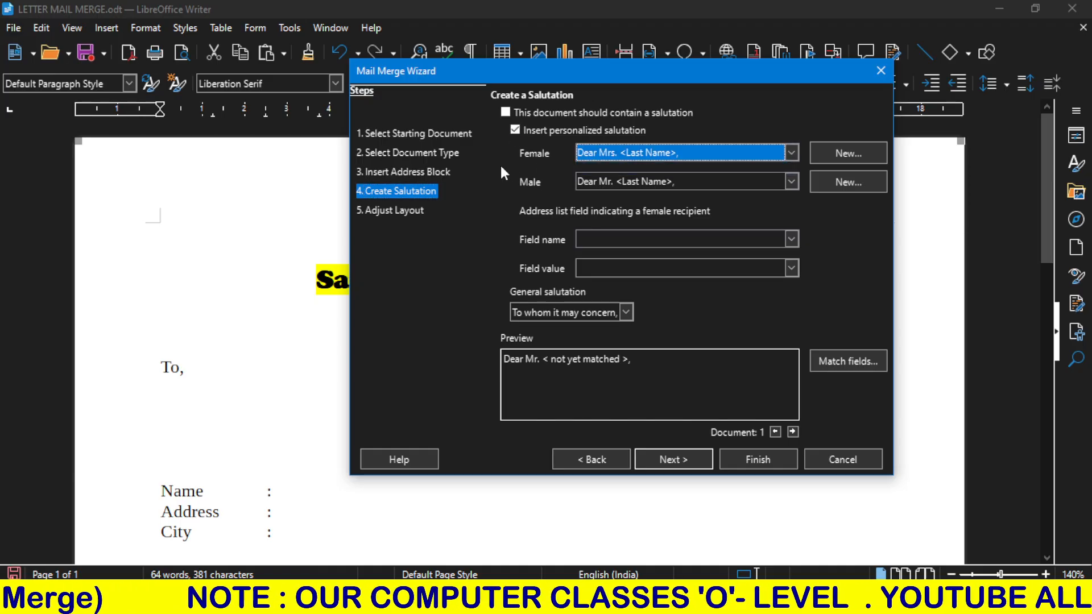
left_click(525, 130)
left_click(505, 113)
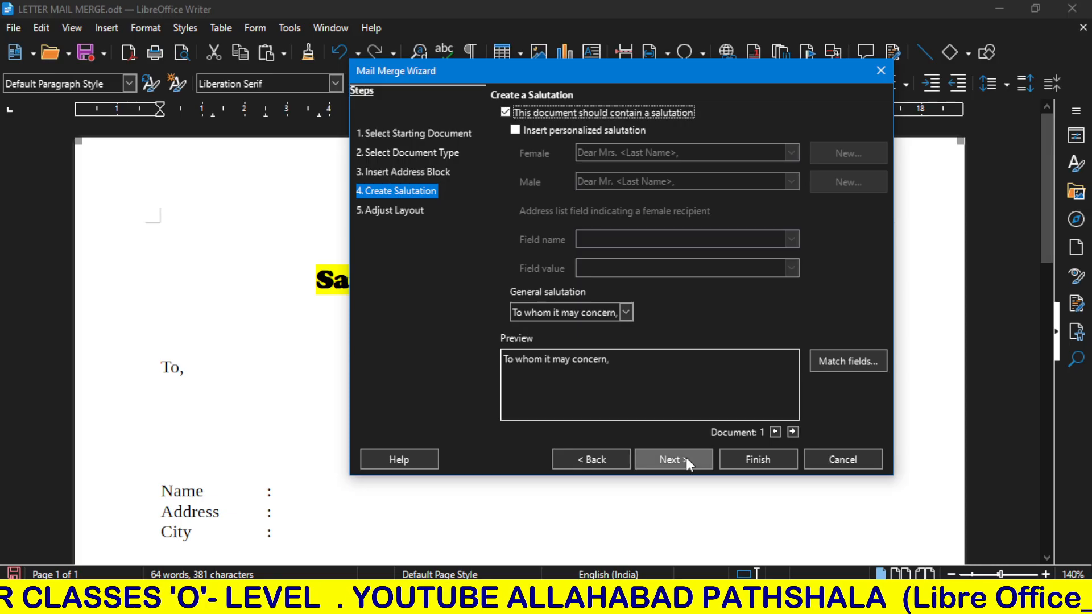
Step: On Adjust Layout, raise the address block's From top value toward 6.80 cm
key("Return")
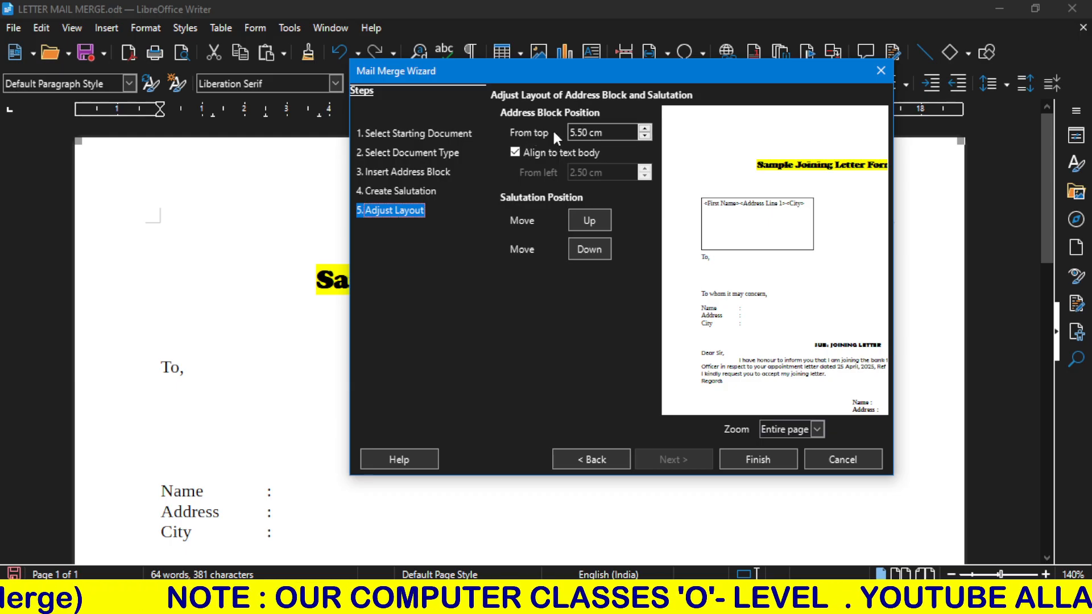
left_click(645, 129)
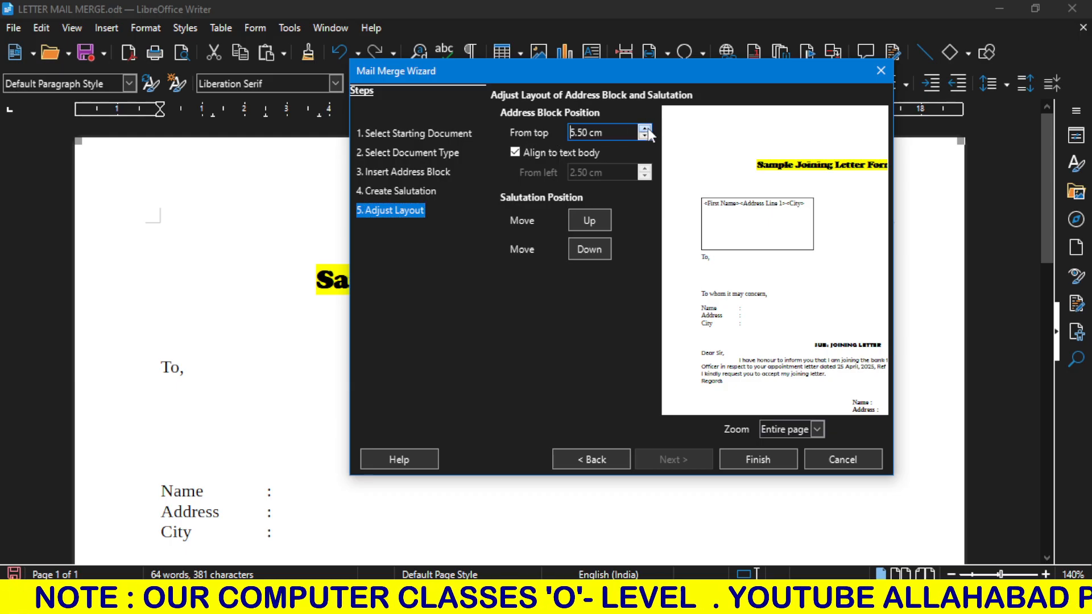
left_click(645, 128)
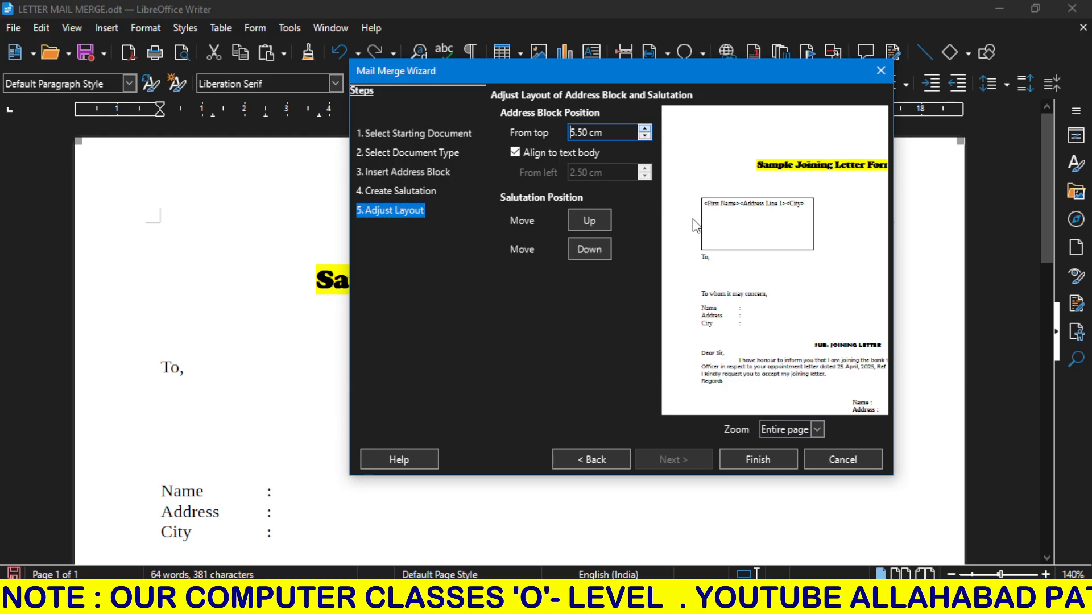
left_click(645, 129)
left_click(645, 128)
left_click(645, 128)
left_click(644, 128)
left_click(645, 128)
left_click(645, 128)
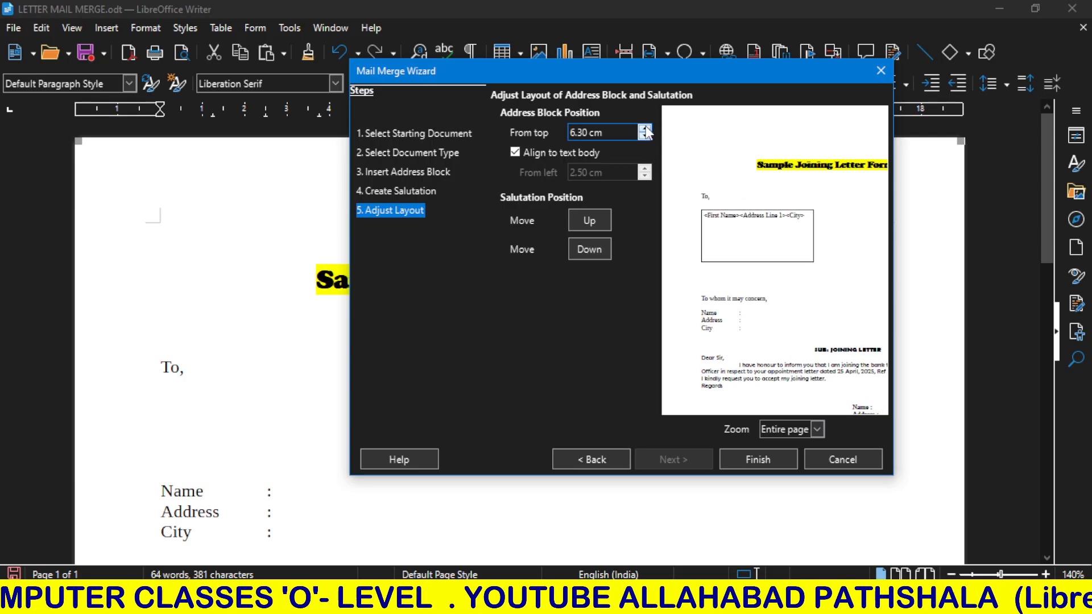
left_click(645, 128)
left_click(645, 128)
left_click(644, 128)
left_click(644, 129)
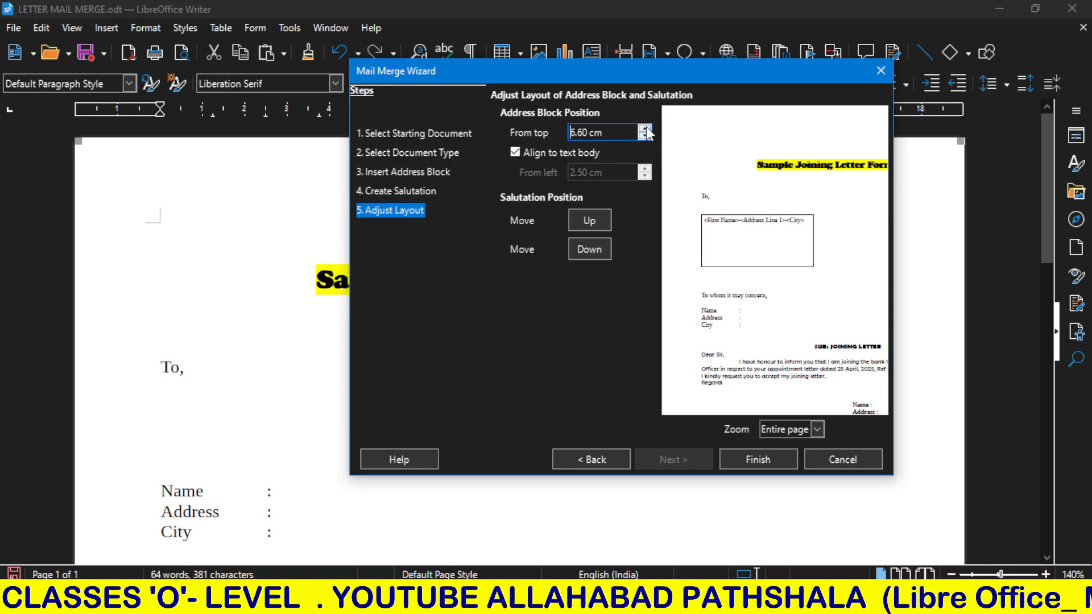
left_click(645, 129)
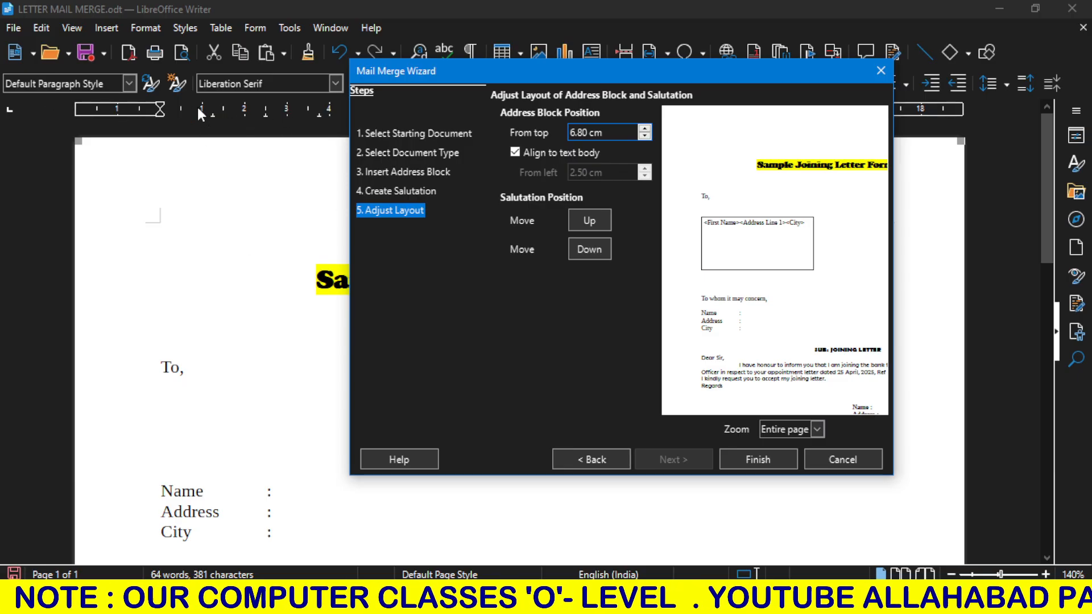
Step: Insert the address block and break <Name>, <Address> and <City> onto separate lines
left_click(758, 460)
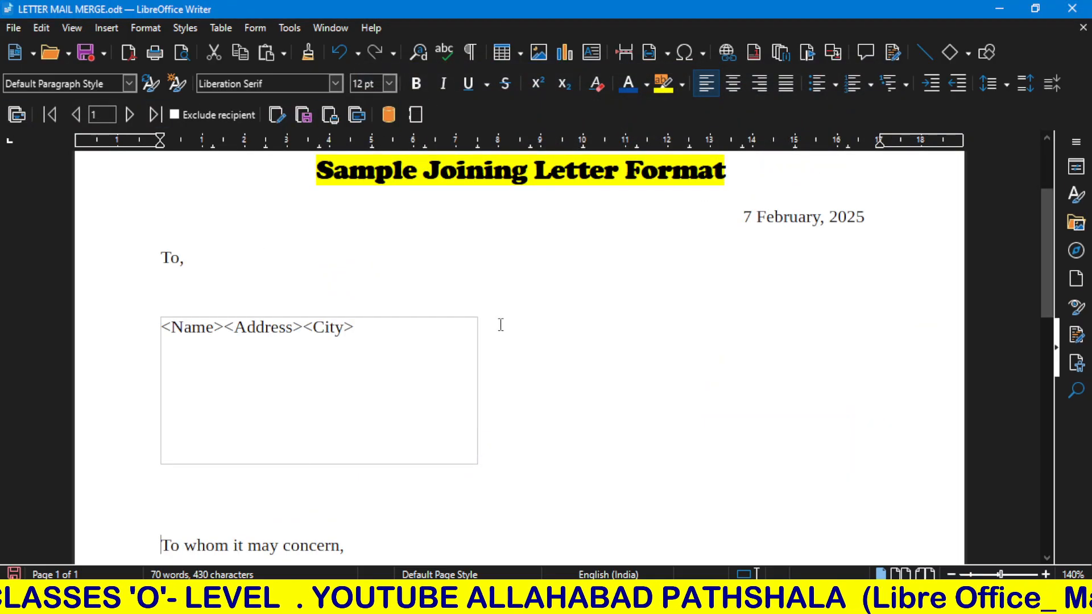
left_click(227, 327)
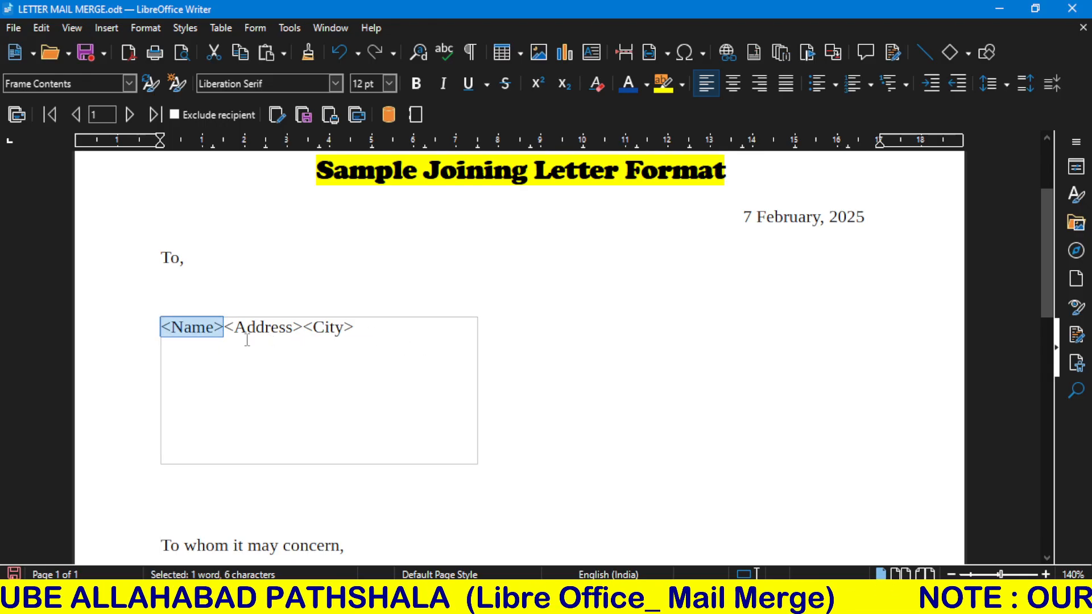
left_click(371, 327)
left_click(307, 327)
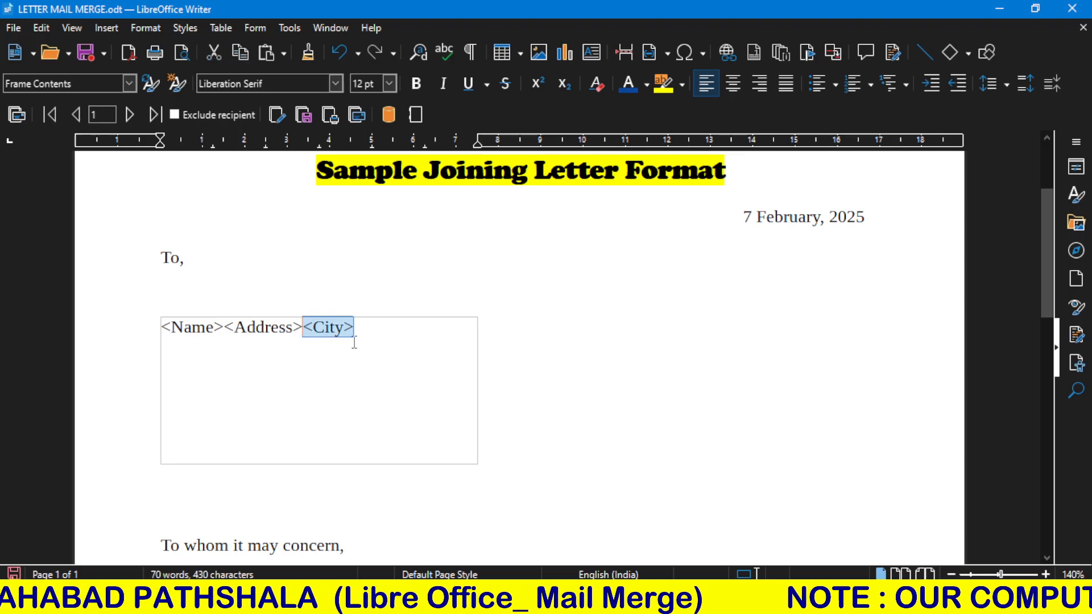
key("Left")
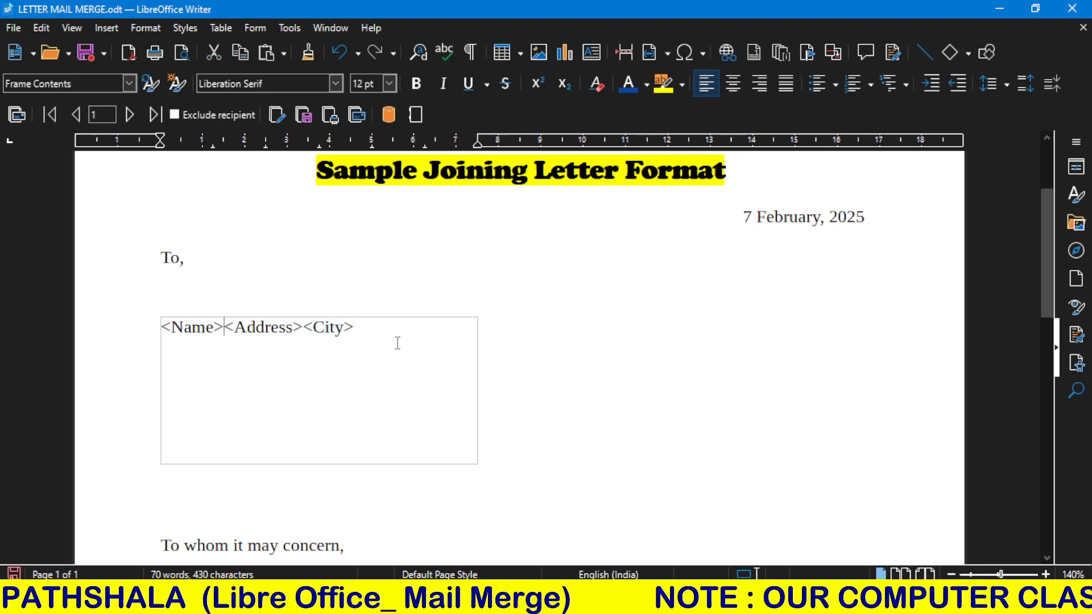
key("Return")
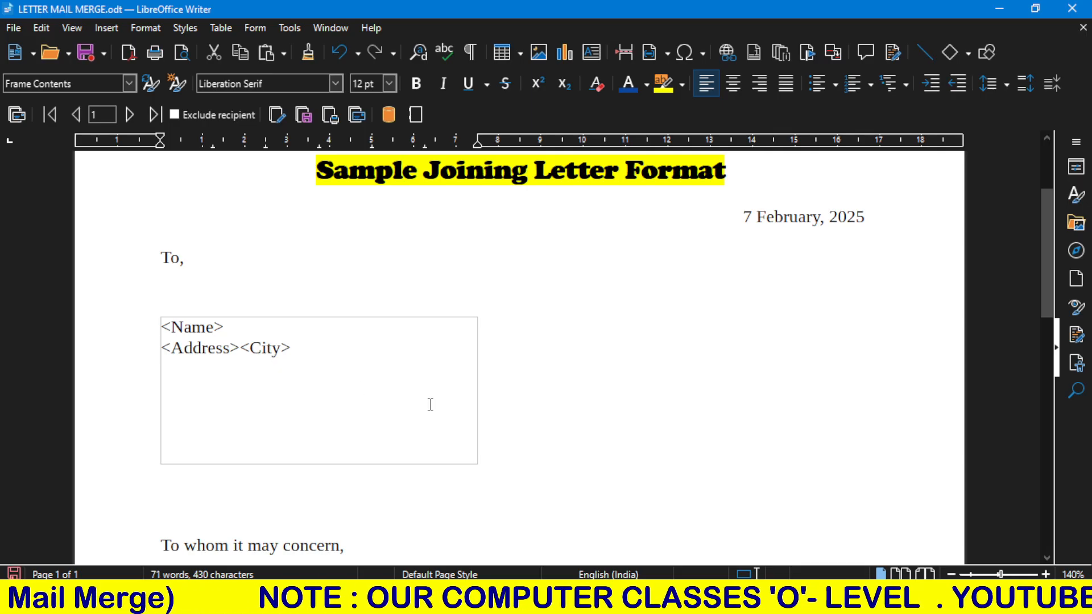
left_click(236, 348)
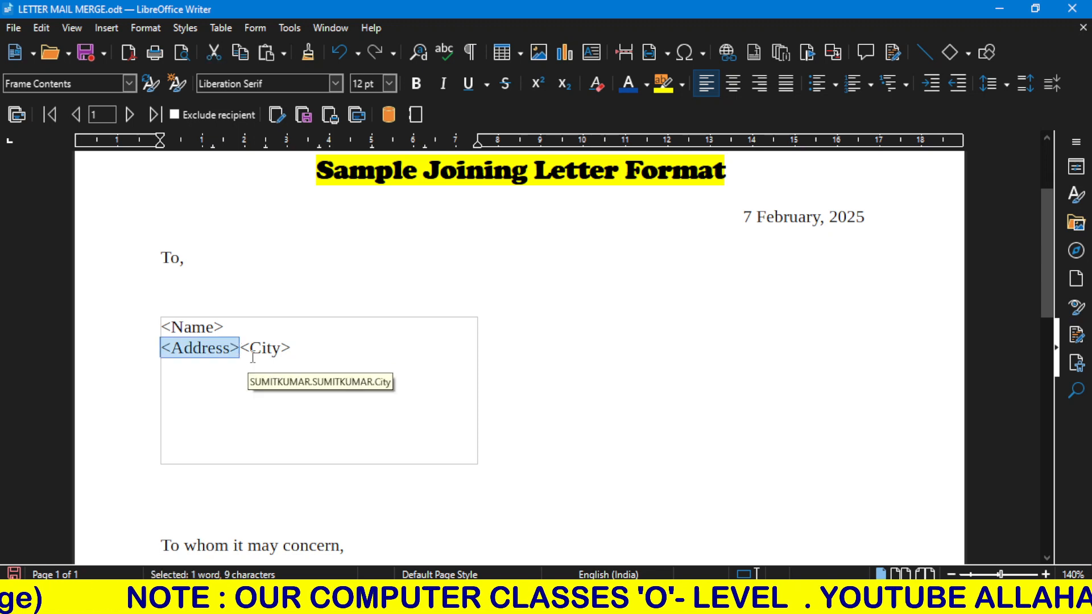
left_click(271, 363)
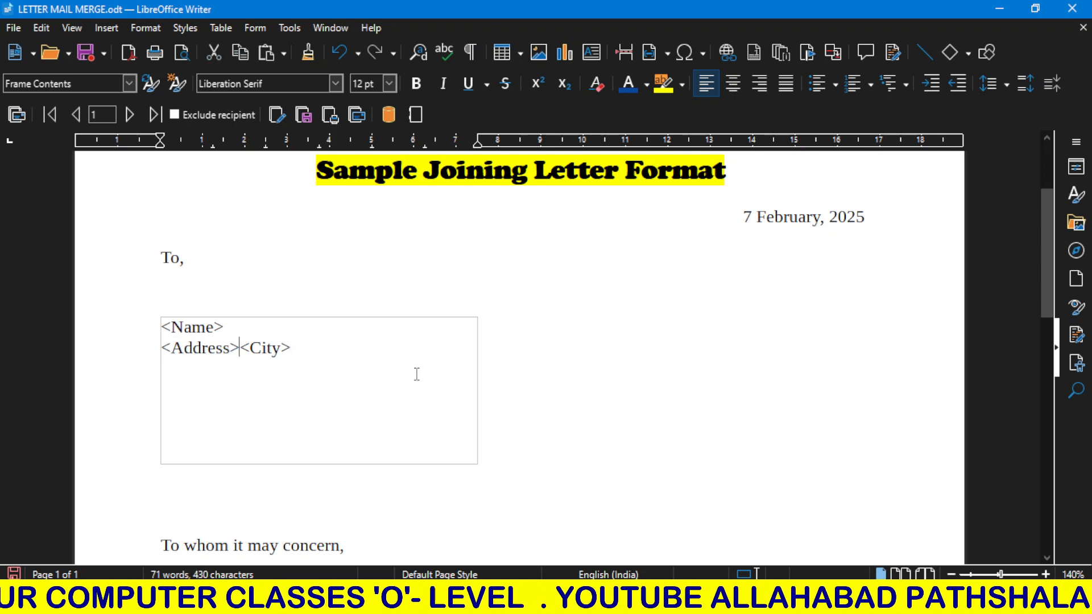
key("Return")
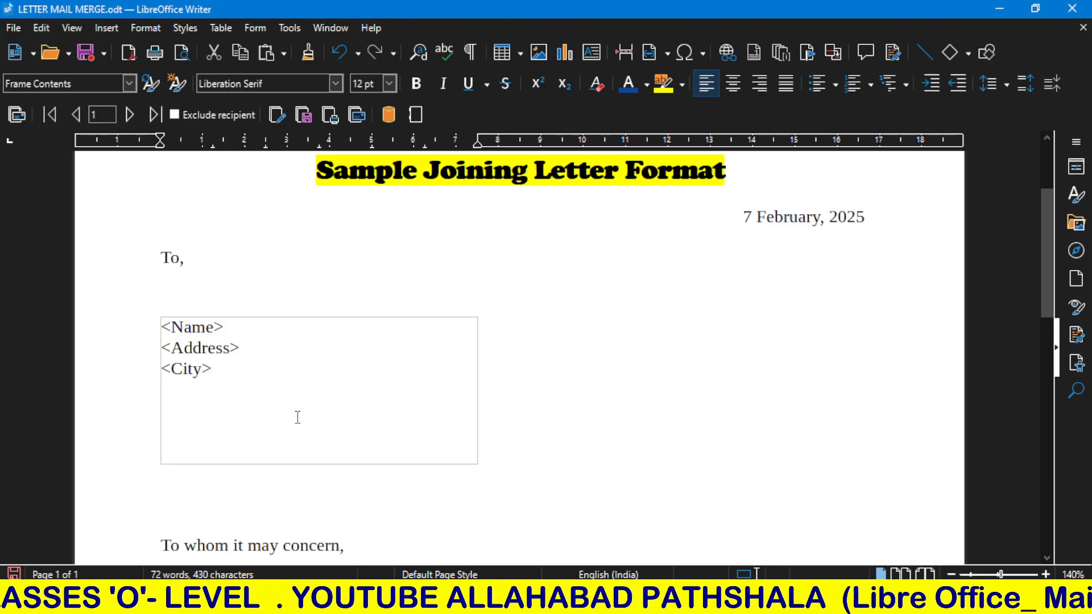
Step: Paste the <Name> field after 'Name :' below the salutation
scroll(298, 416, "down", 5)
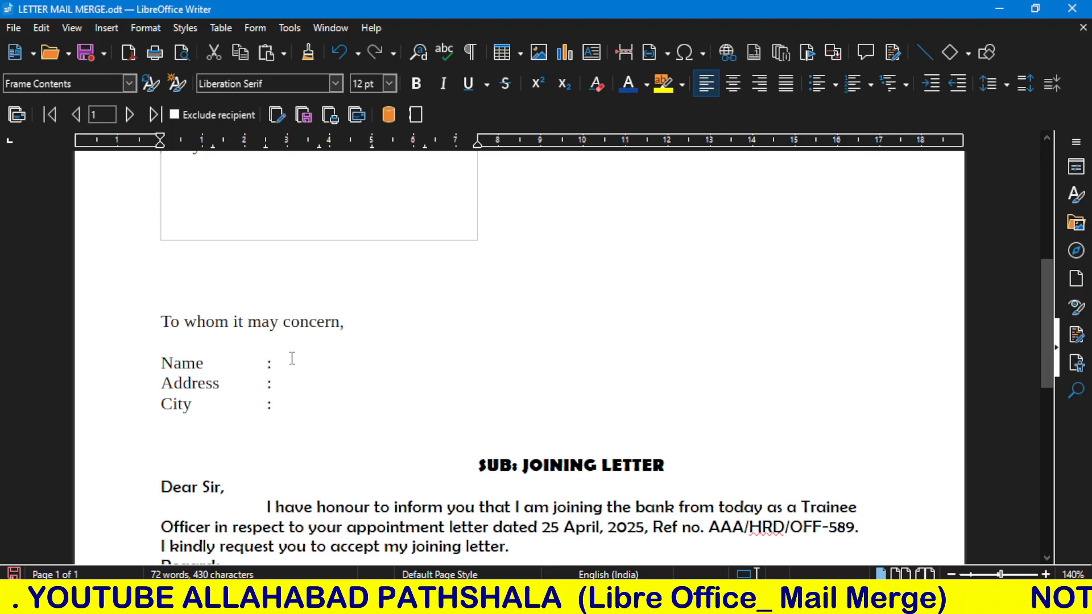
scroll(336, 365, "up", 5)
scroll(336, 365, "down", 1)
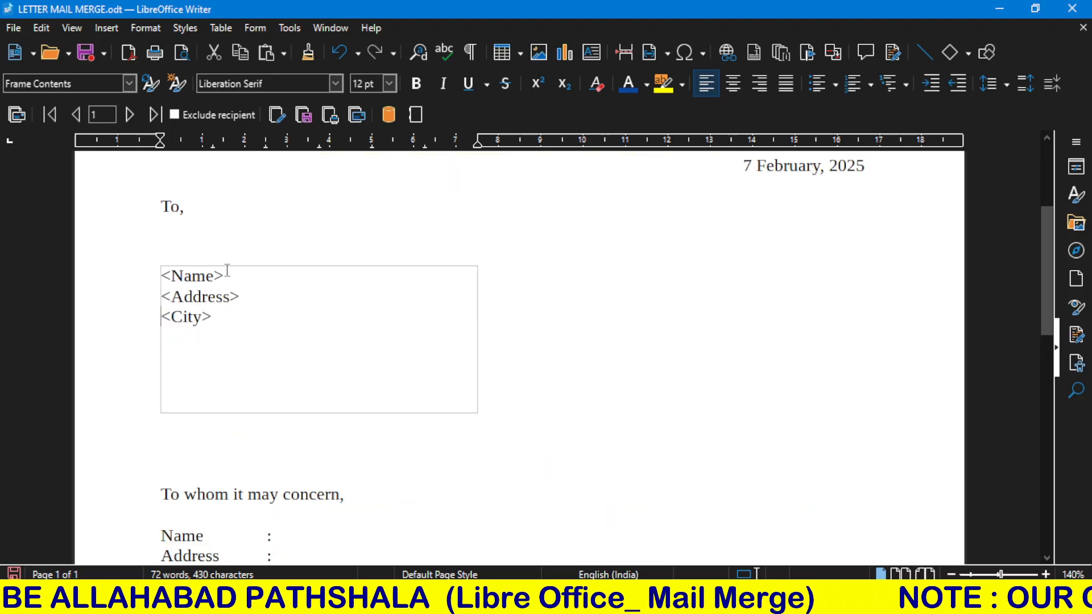
left_click_drag(225, 275, 148, 275)
key("ctrl+c")
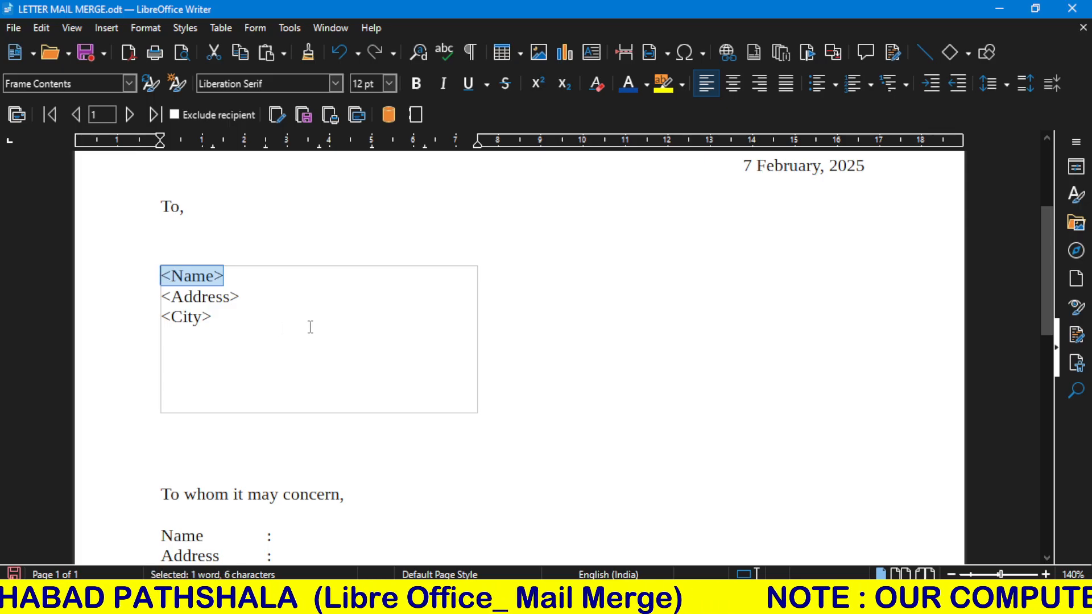
scroll(396, 376, "down", 2)
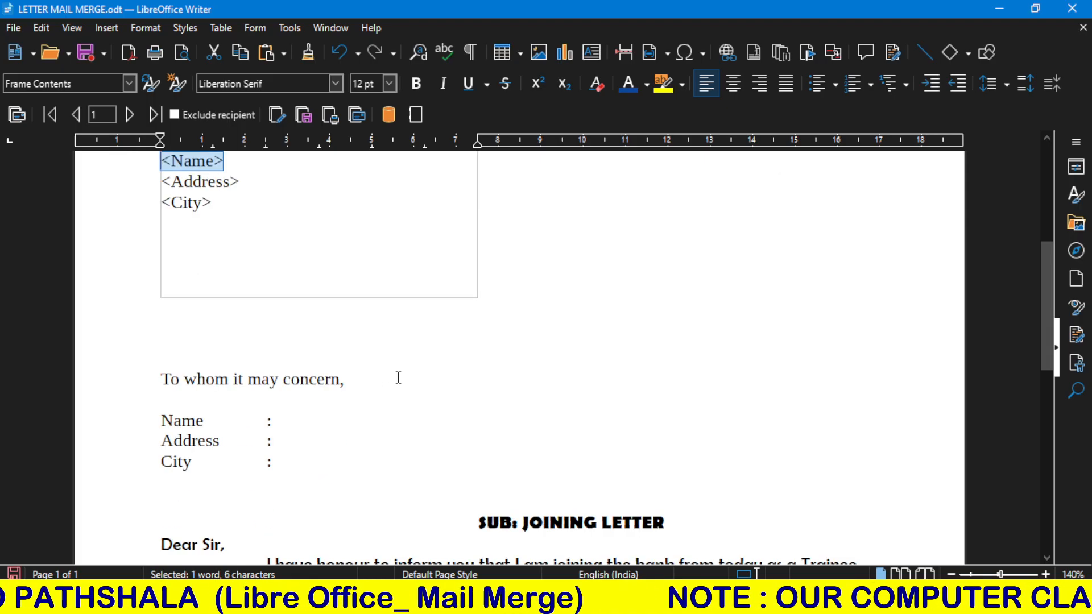
left_click(295, 420)
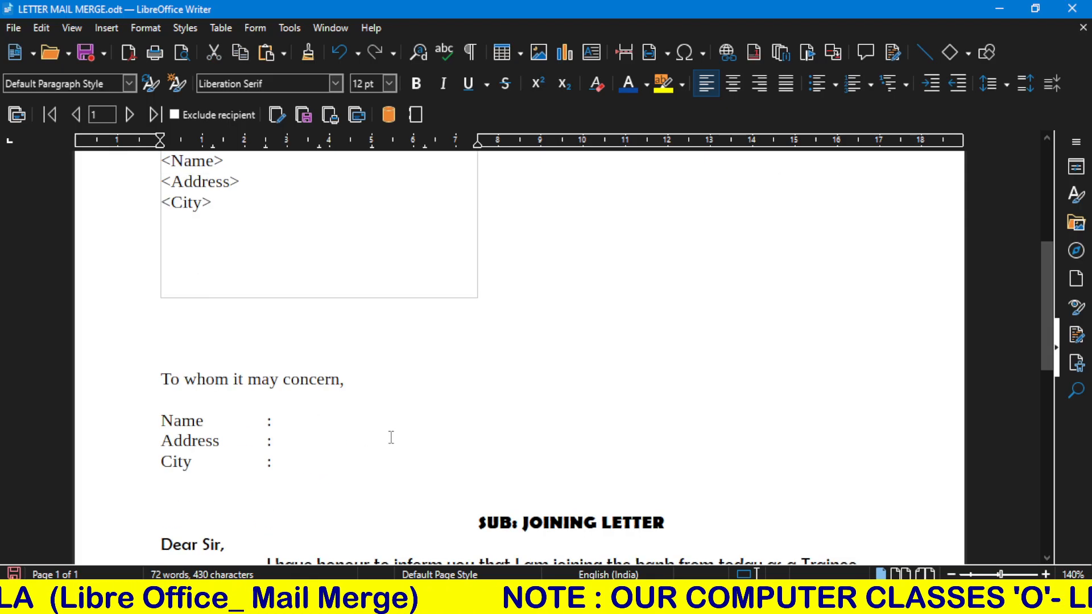
key("ctrl+v")
Step: Copy the <Address> field and paste it after 'Address :'
left_click(288, 440)
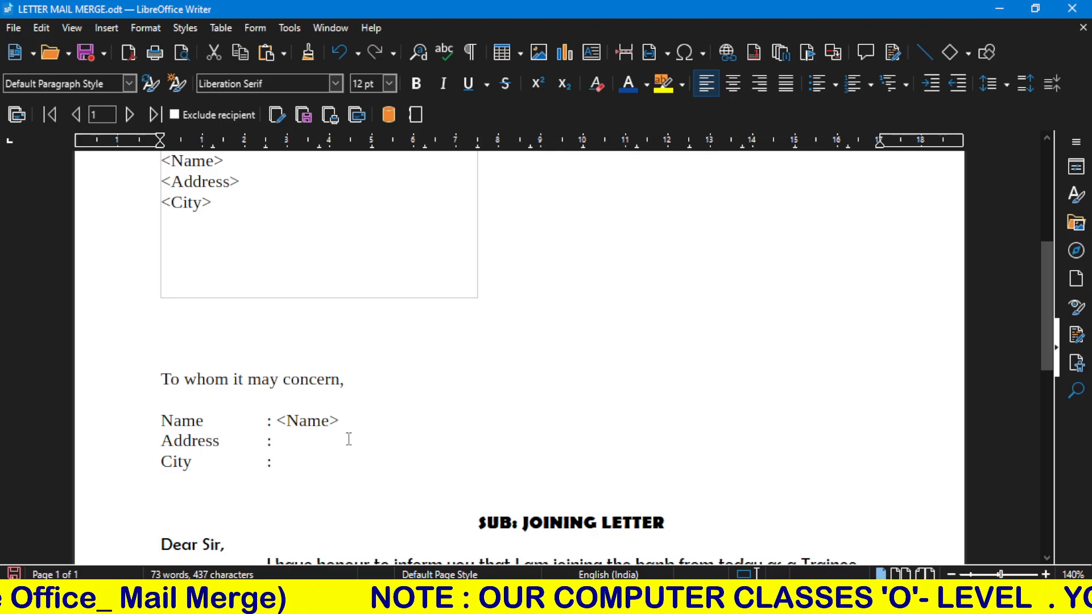
scroll(310, 293, "up", 2)
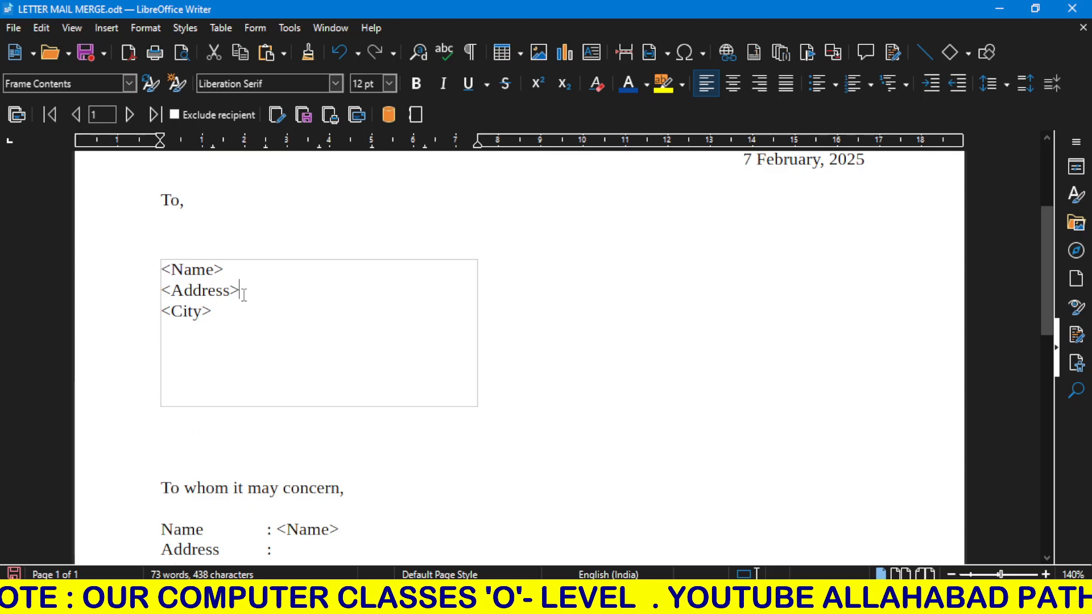
key("shift+Home")
key("ctrl+c")
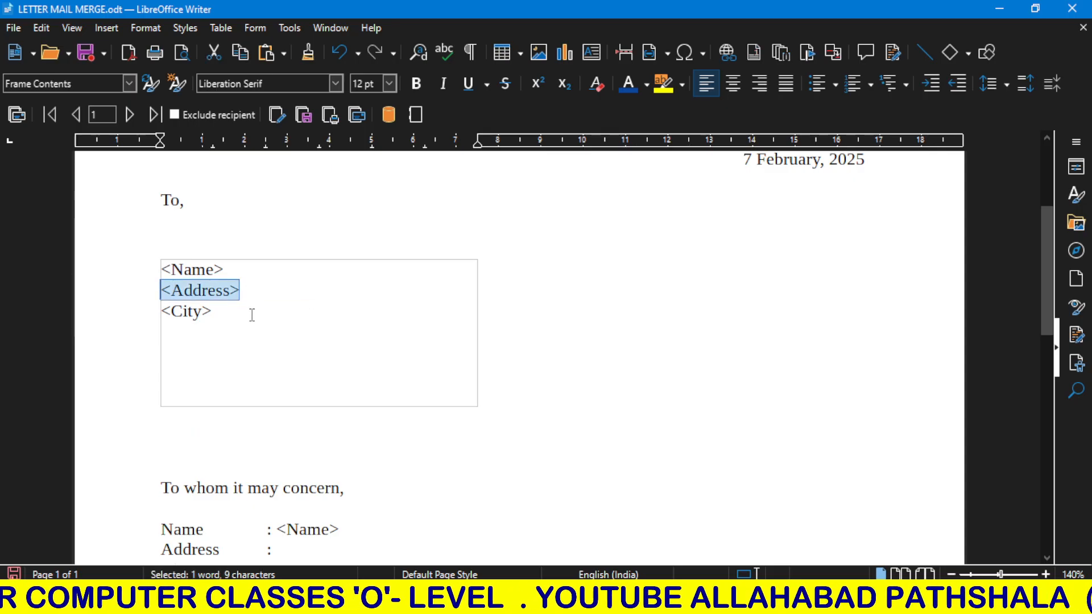
scroll(503, 419, "down", 3)
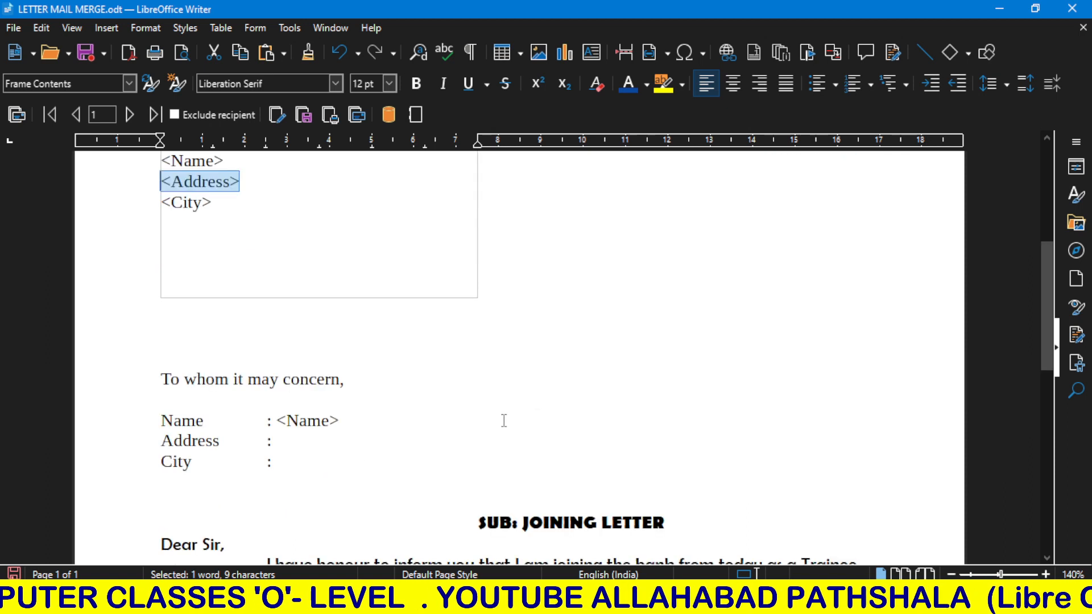
left_click(309, 444)
key("ctrl+v")
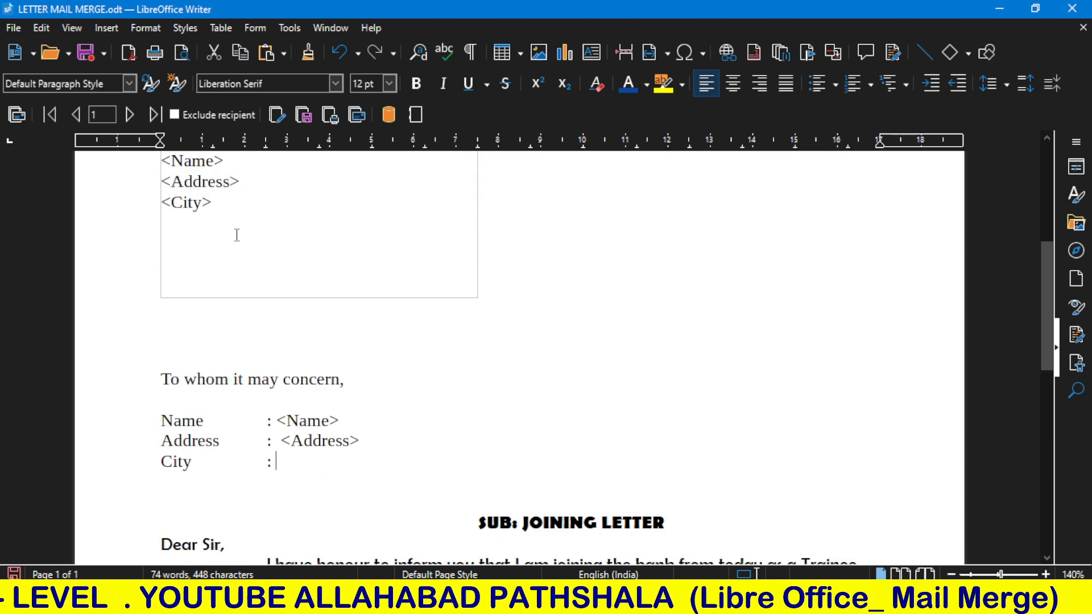
Step: Copy the <City> field and paste it after 'City :'
scroll(236, 245, "up", 1)
left_click_drag(220, 258, 142, 260)
key("ctrl+c")
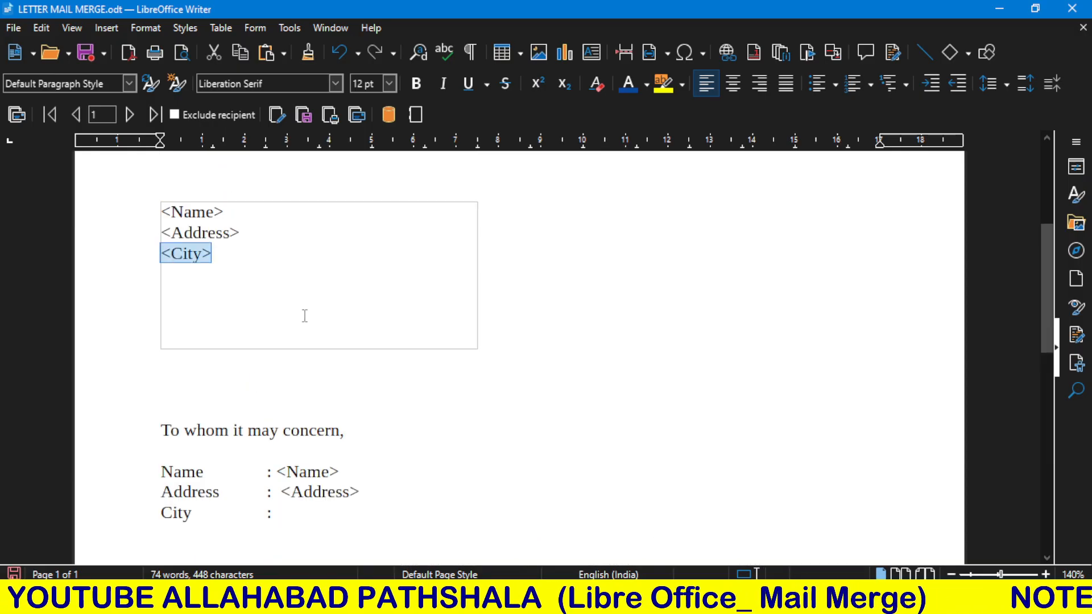
left_click(307, 510)
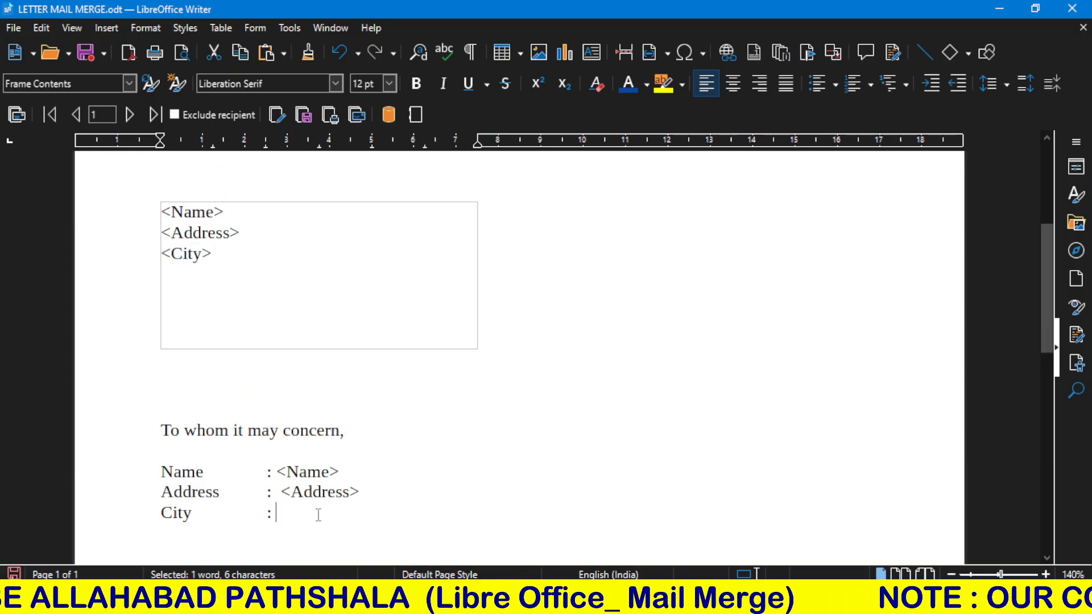
key("ctrl+v")
Step: Copy <Name> and paste it after 'Name :' in the closing block below Regards
scroll(420, 481, "down", 1)
scroll(414, 473, "down", 2)
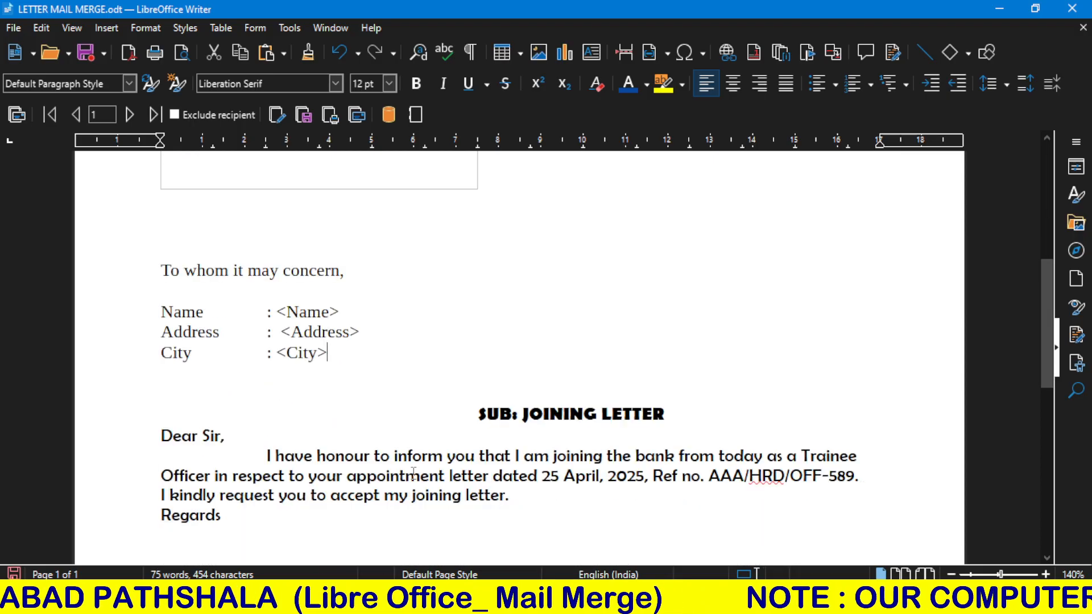
scroll(344, 355, "down", 4)
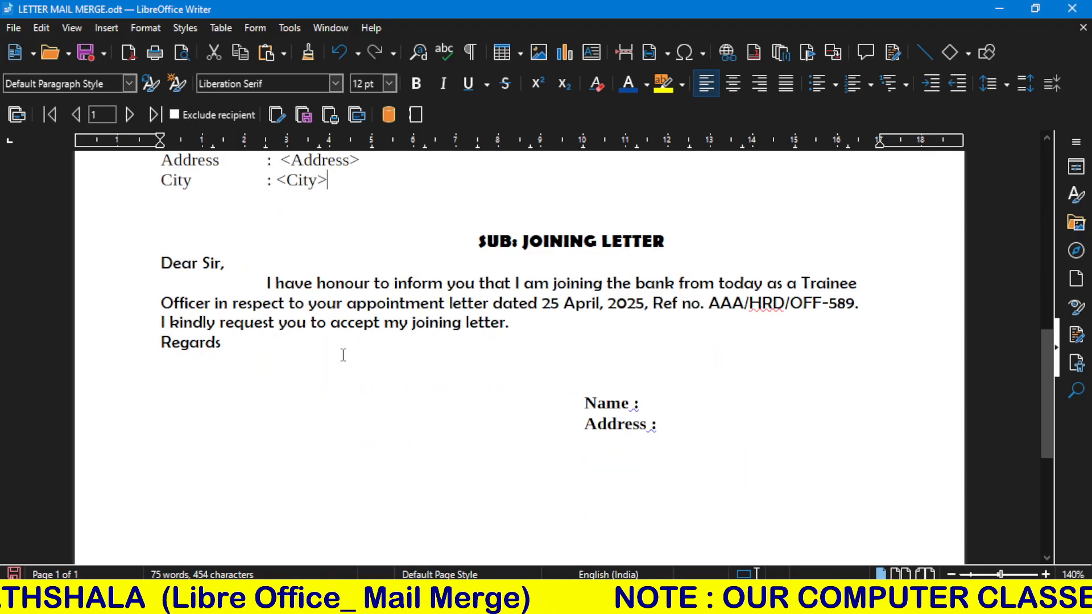
left_click(671, 362)
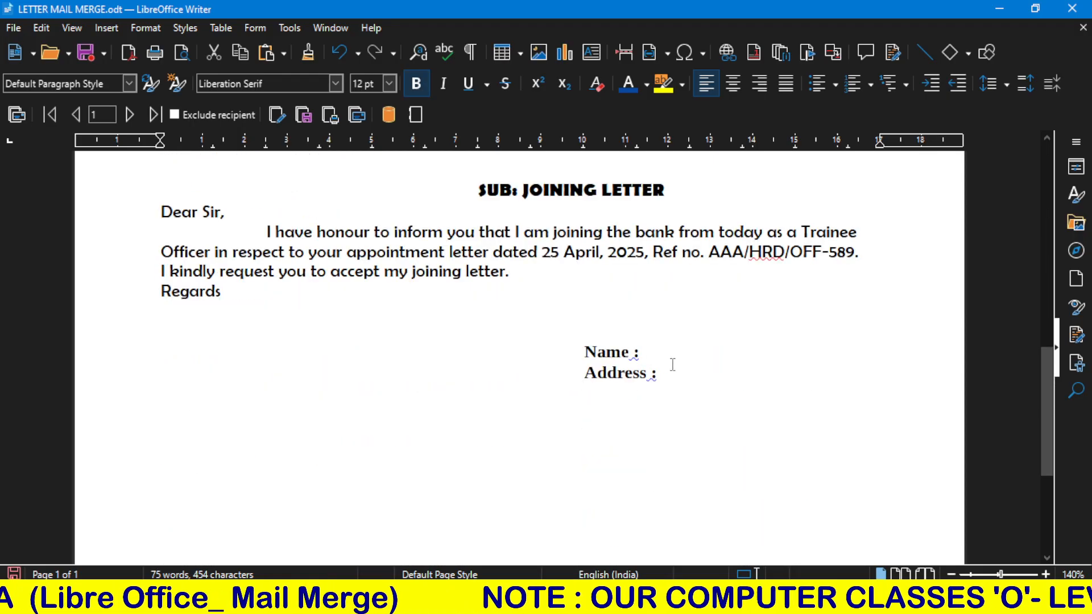
scroll(419, 322, "up", 3)
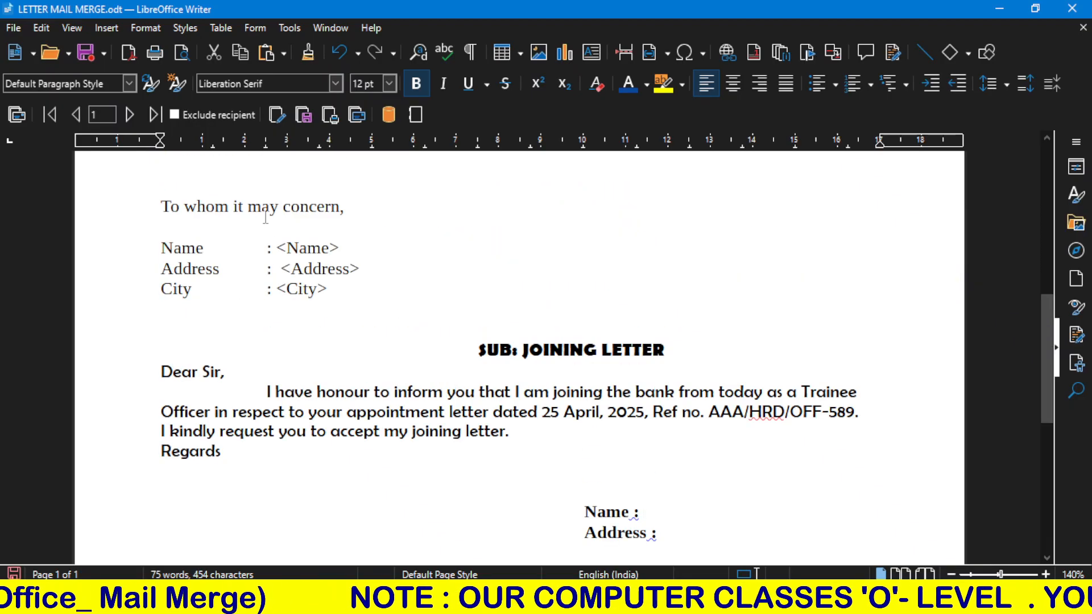
left_click_drag(343, 248, 276, 248)
key("ctrl+c")
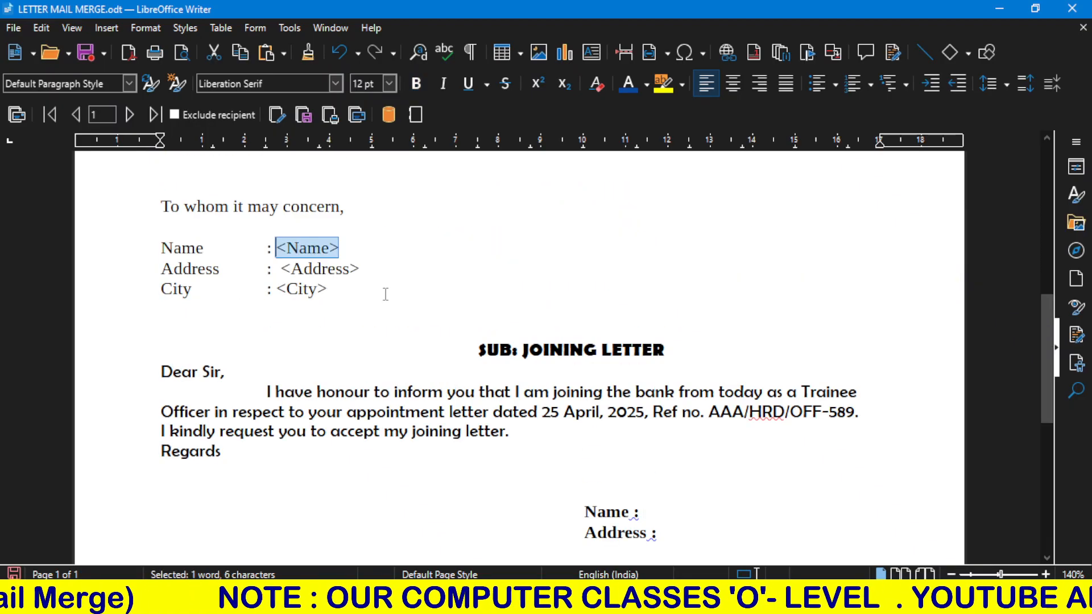
left_click(680, 513)
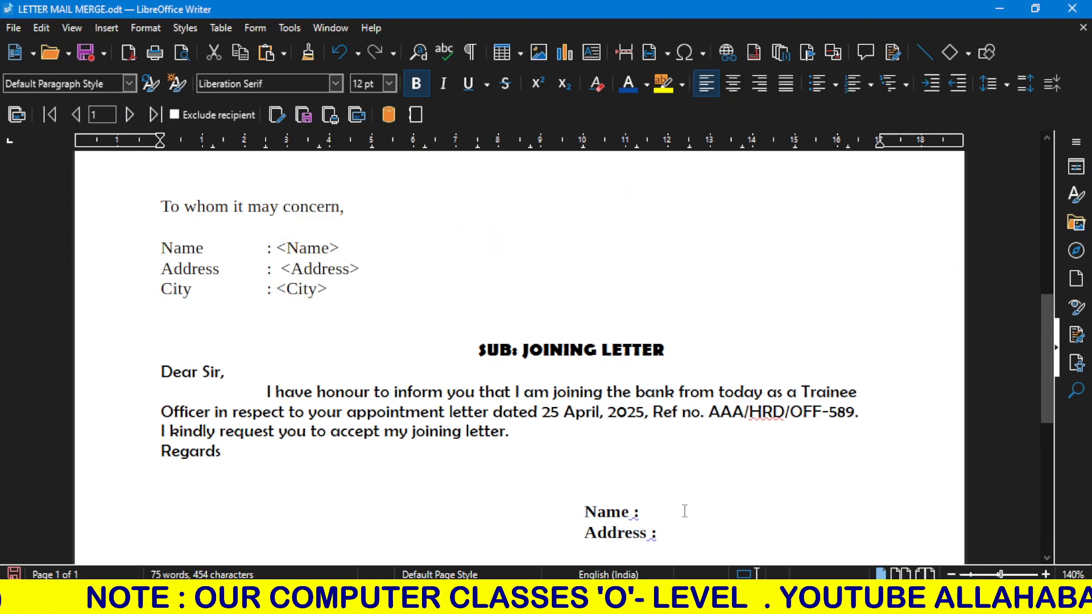
key("ctrl+v")
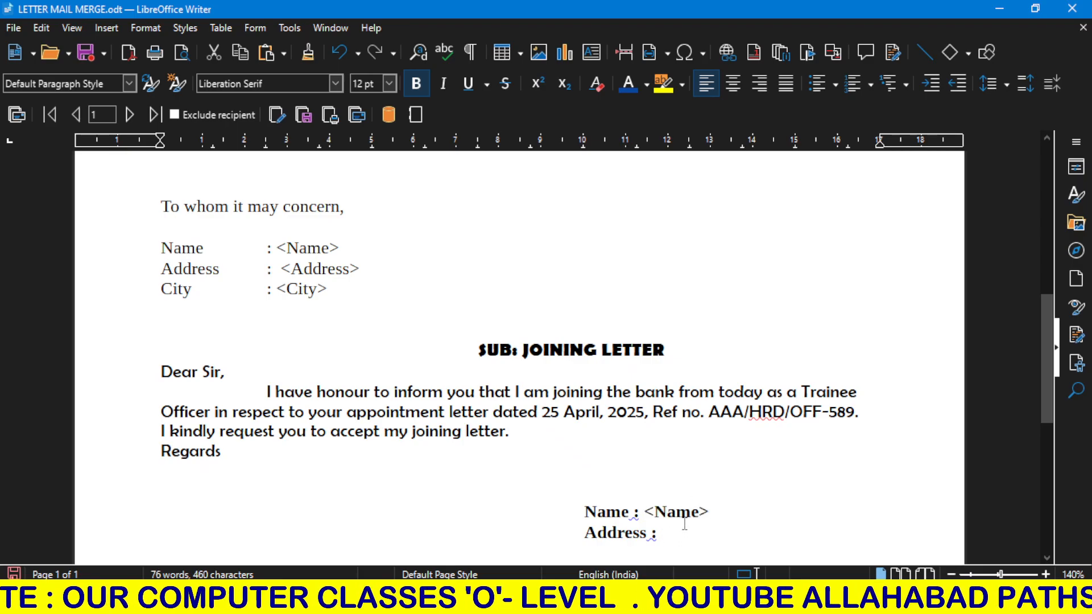
Step: Copy the <Address> field and paste it after the closing block's 'Address :'
left_click_drag(364, 267, 317, 272)
key("ctrl+c")
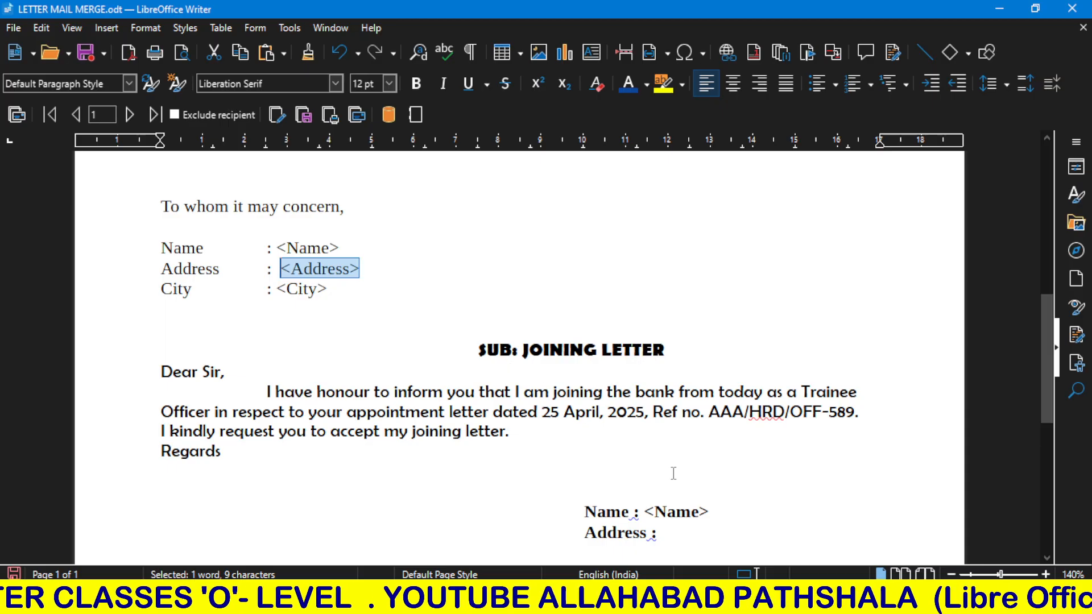
left_click(690, 538)
key("ctrl+v")
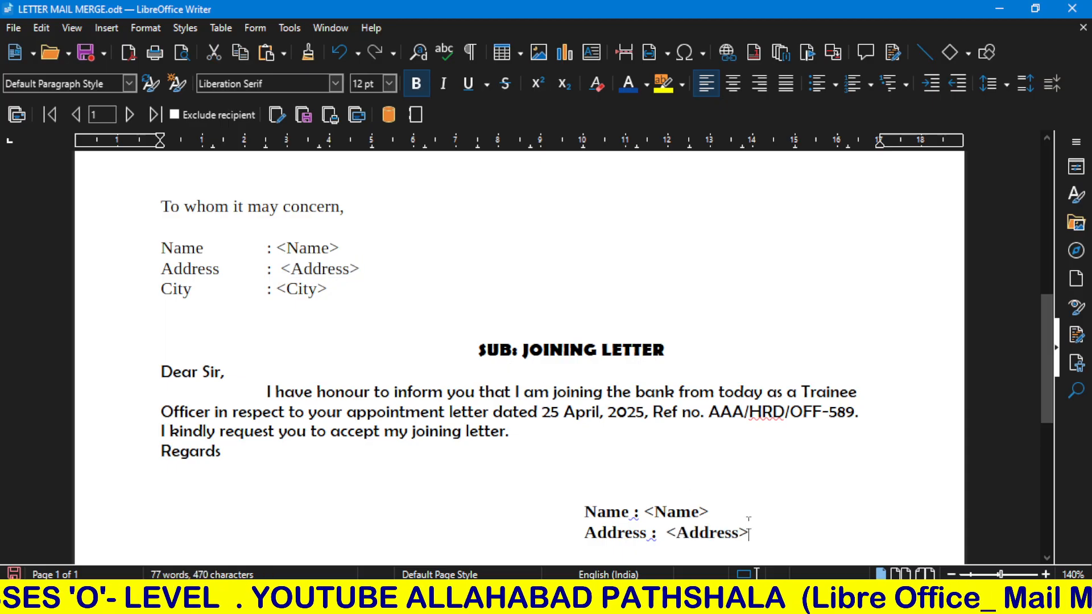
scroll(753, 482, "down", 5)
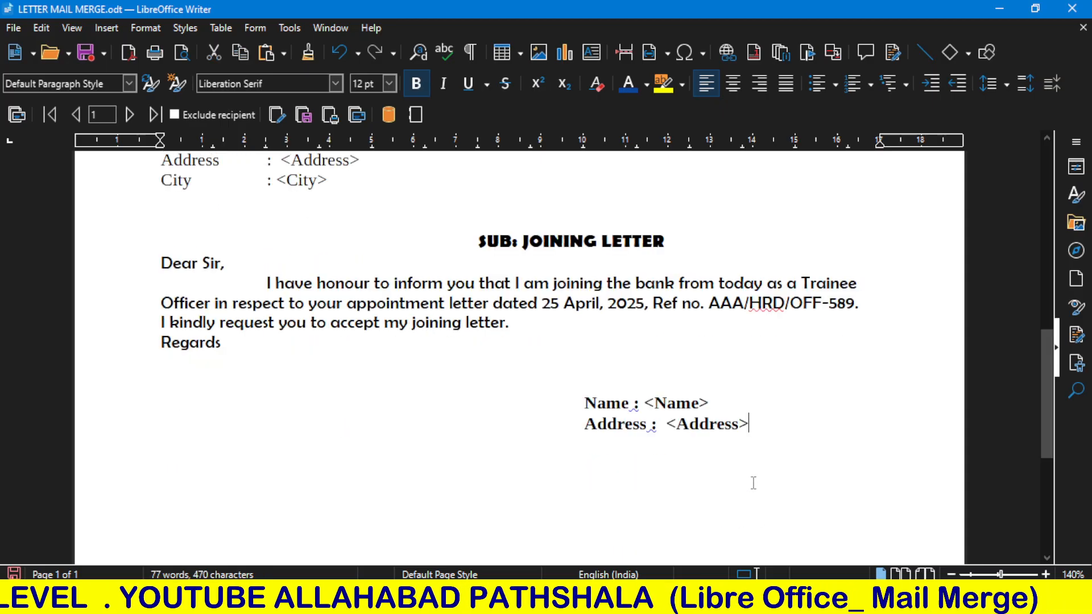
scroll(745, 470, "up", 5)
scroll(737, 456, "down", 3)
scroll(738, 456, "down", 3)
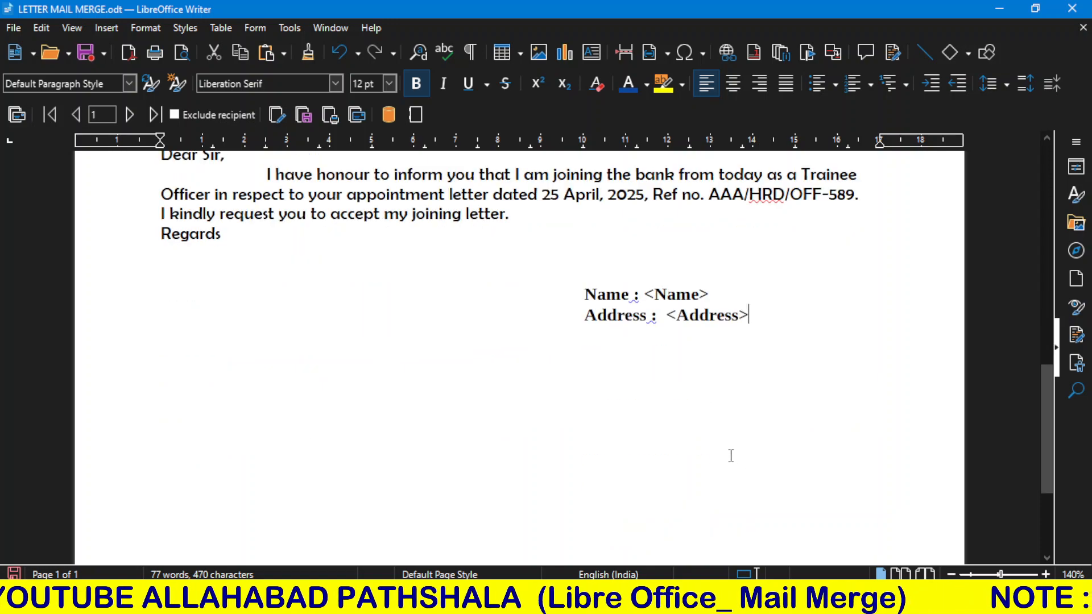
scroll(728, 455, "up", 6)
scroll(288, 310, "up", 6)
scroll(287, 309, "up", 5)
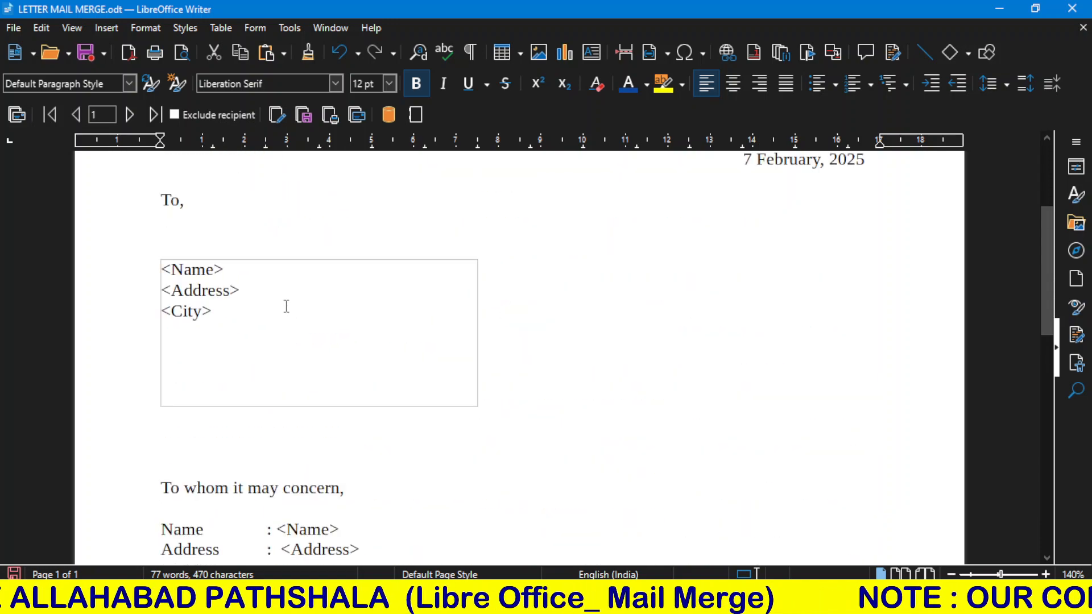
scroll(516, 293, "up", 2)
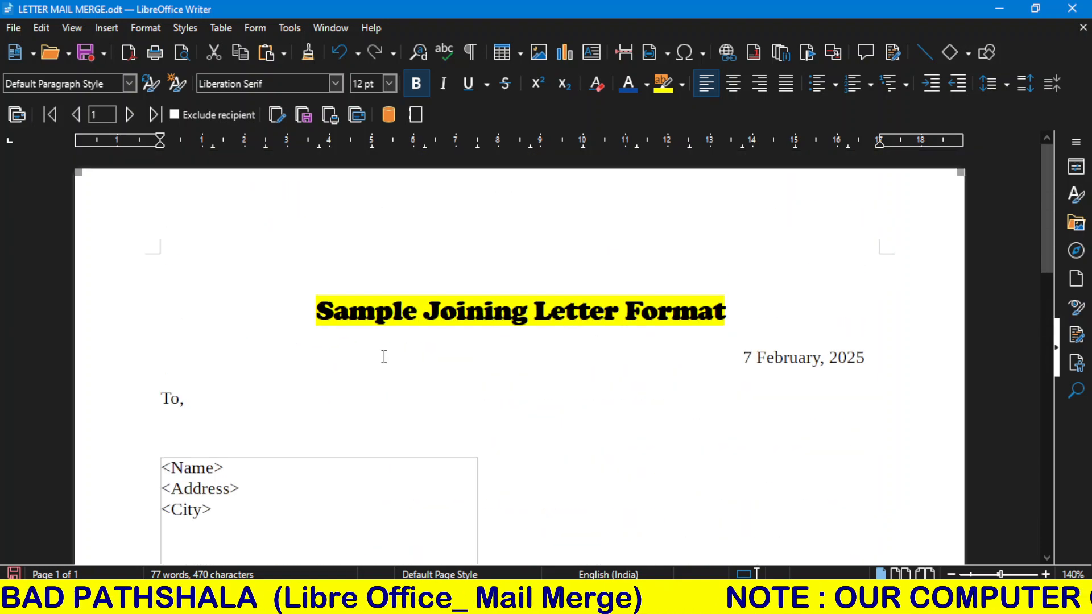
scroll(404, 360, "down", 13)
scroll(404, 361, "down", 12)
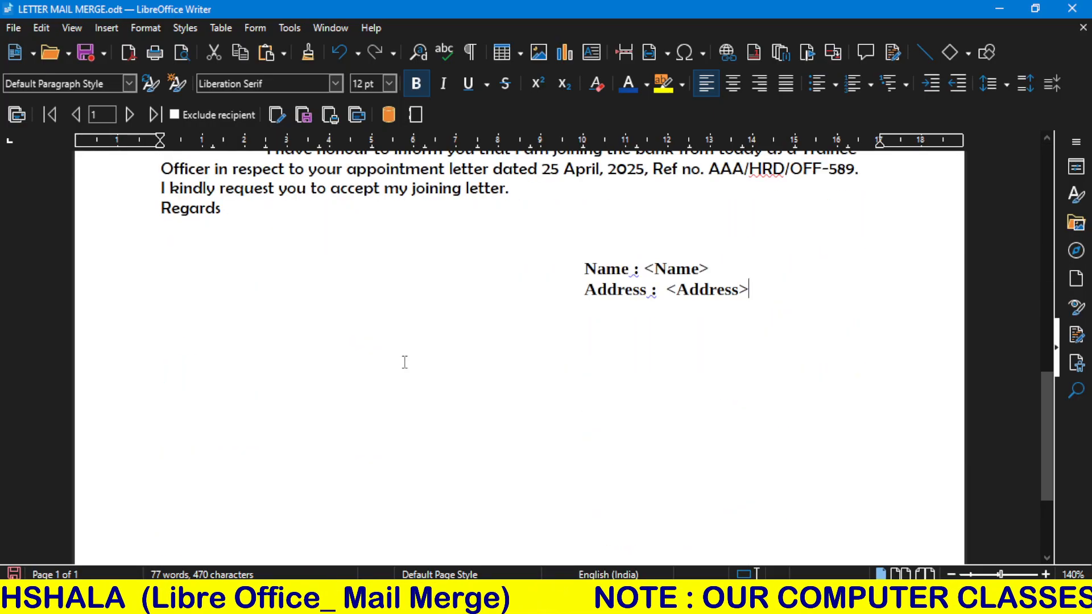
scroll(404, 361, "up", 10)
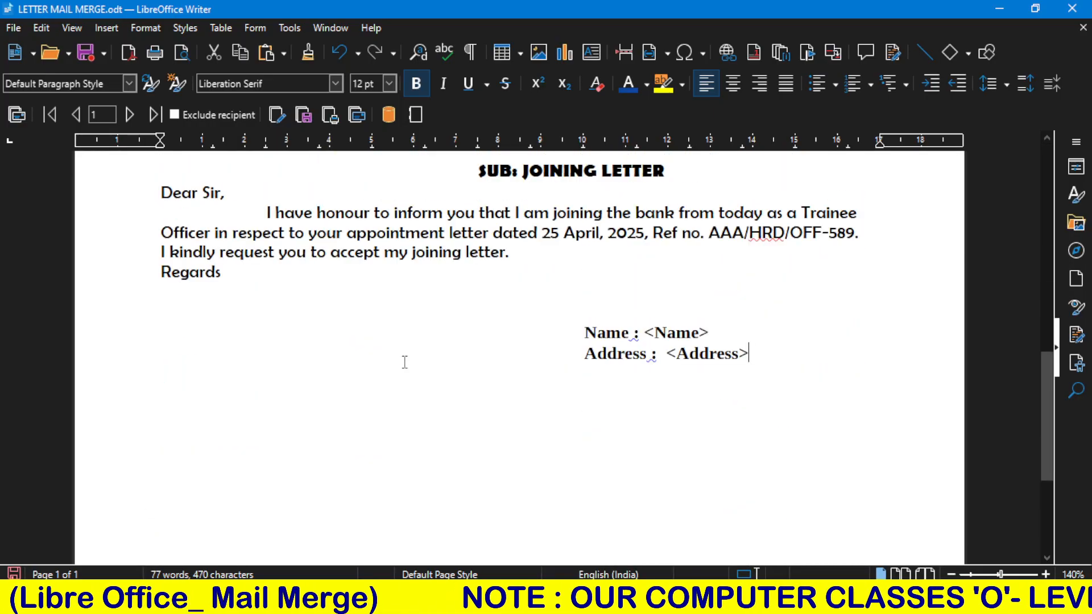
scroll(405, 362, "down", 1)
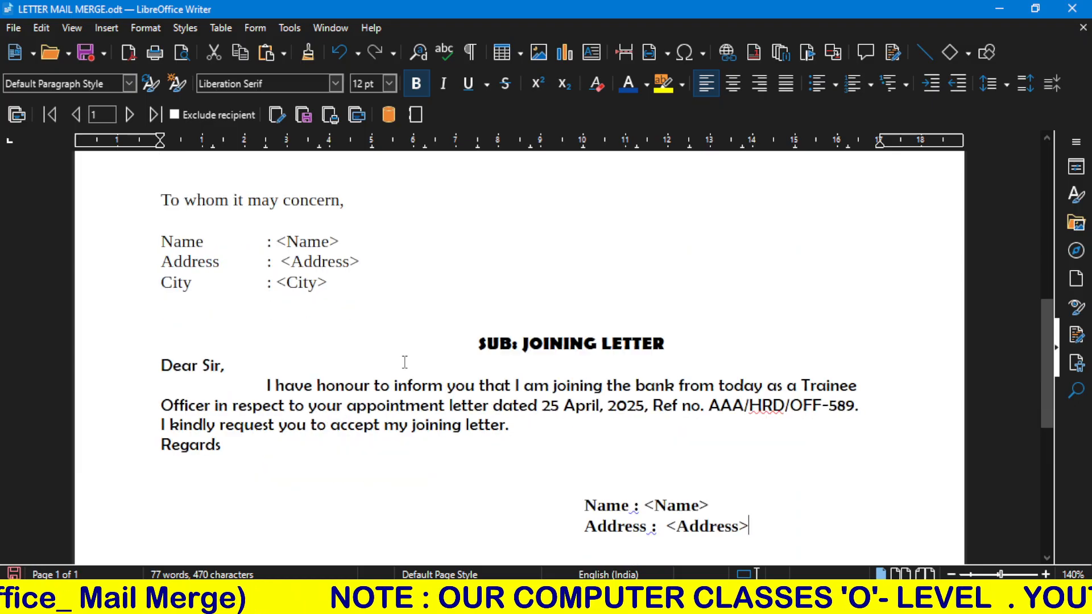
scroll(404, 362, "down", 1, "ctrl")
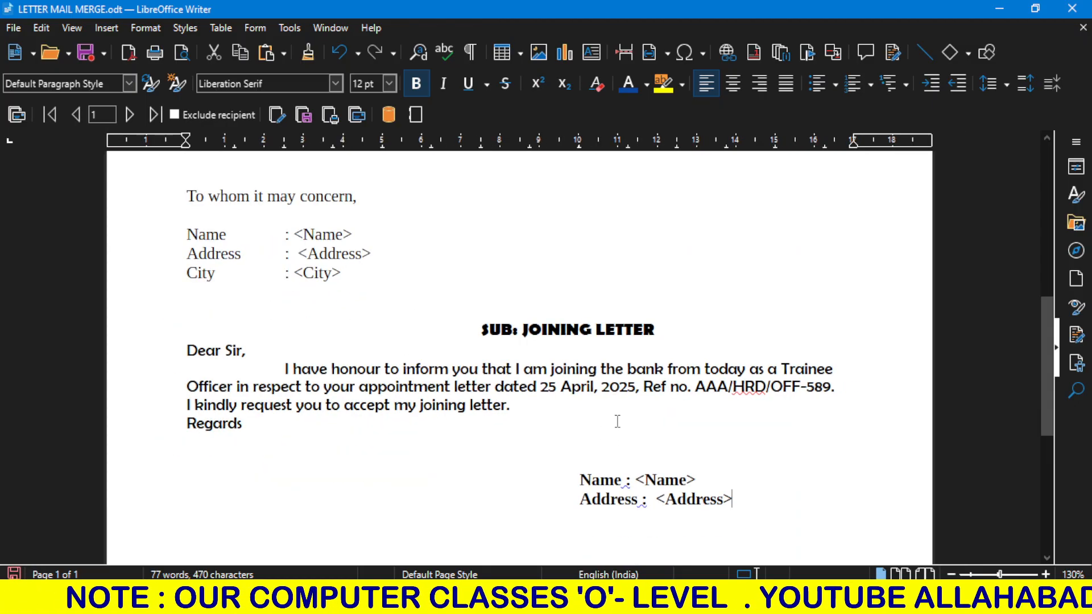
scroll(617, 421, "up", 3)
scroll(617, 420, "up", 3)
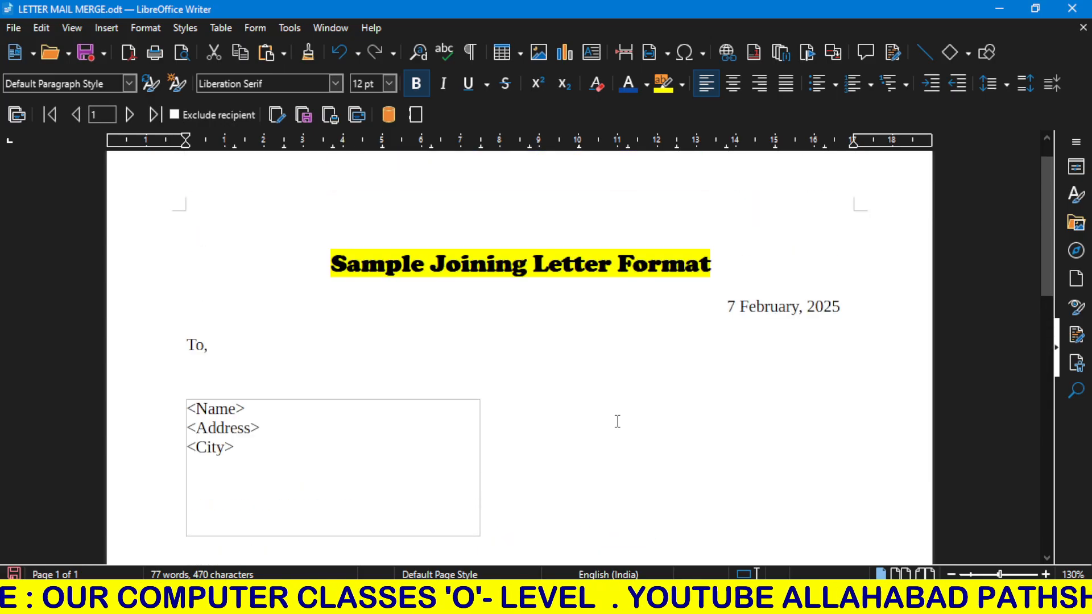
scroll(617, 420, "down", 3)
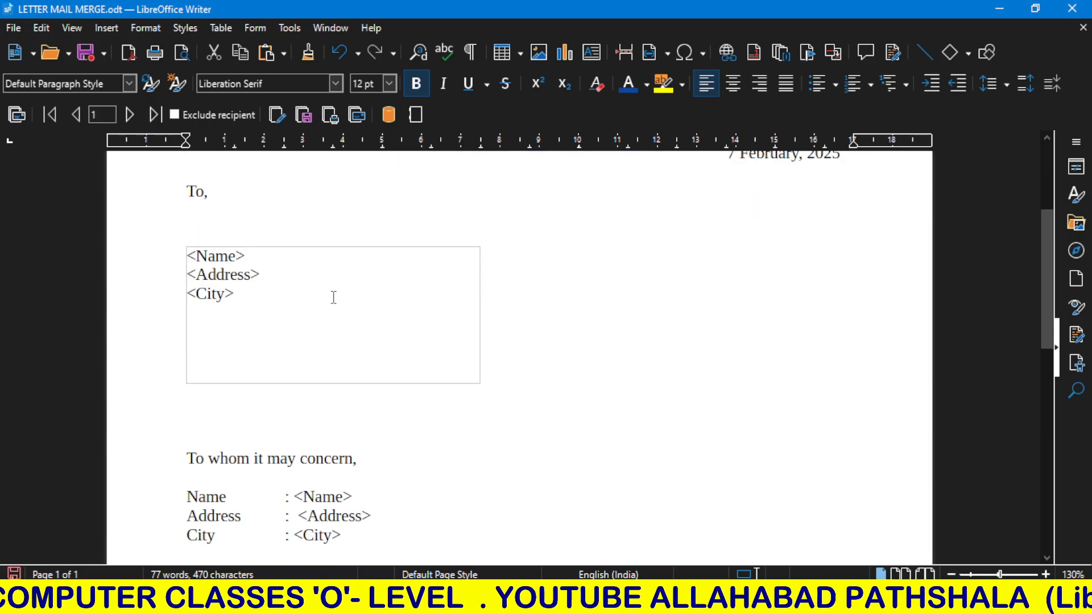
scroll(370, 526, "down", 4)
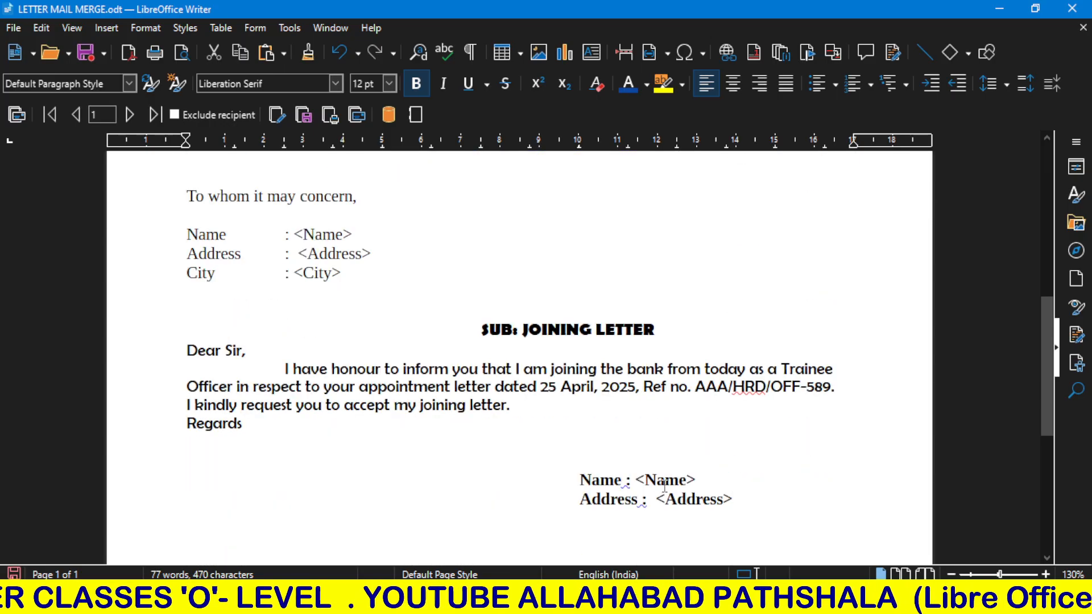
scroll(608, 443, "down", 3)
scroll(513, 394, "up", 6)
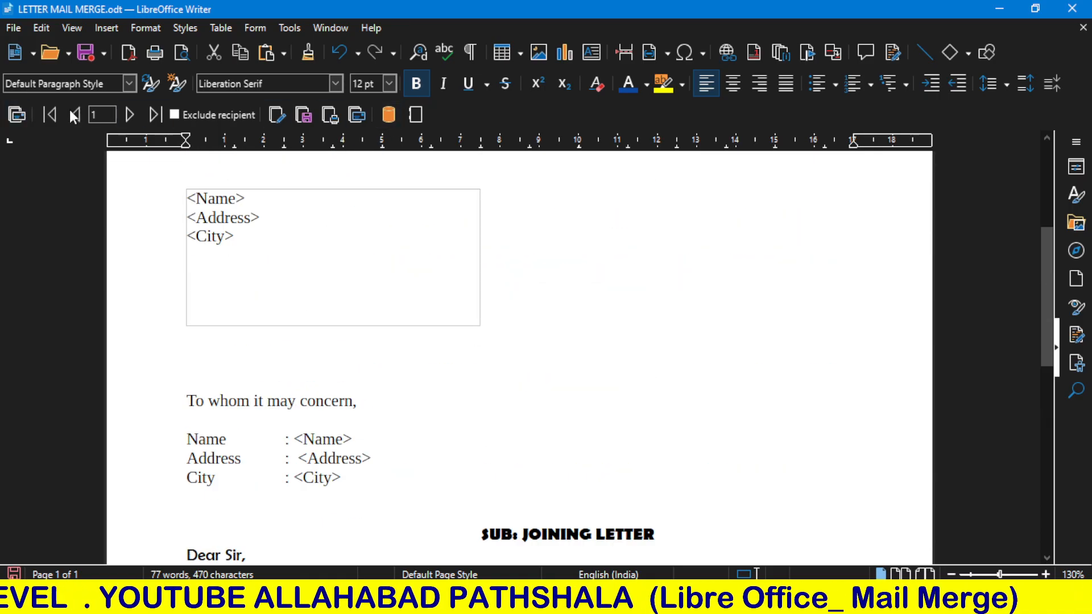
Step: Generate the individual merged letters as new document Untitled 2 and maximize it
left_click(277, 120)
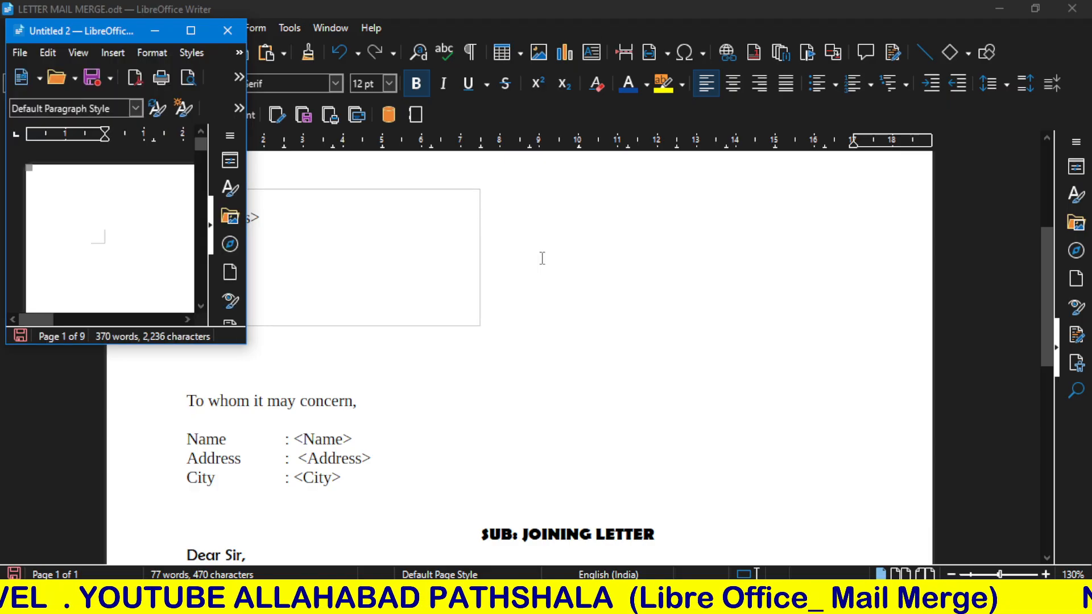
left_click(190, 31)
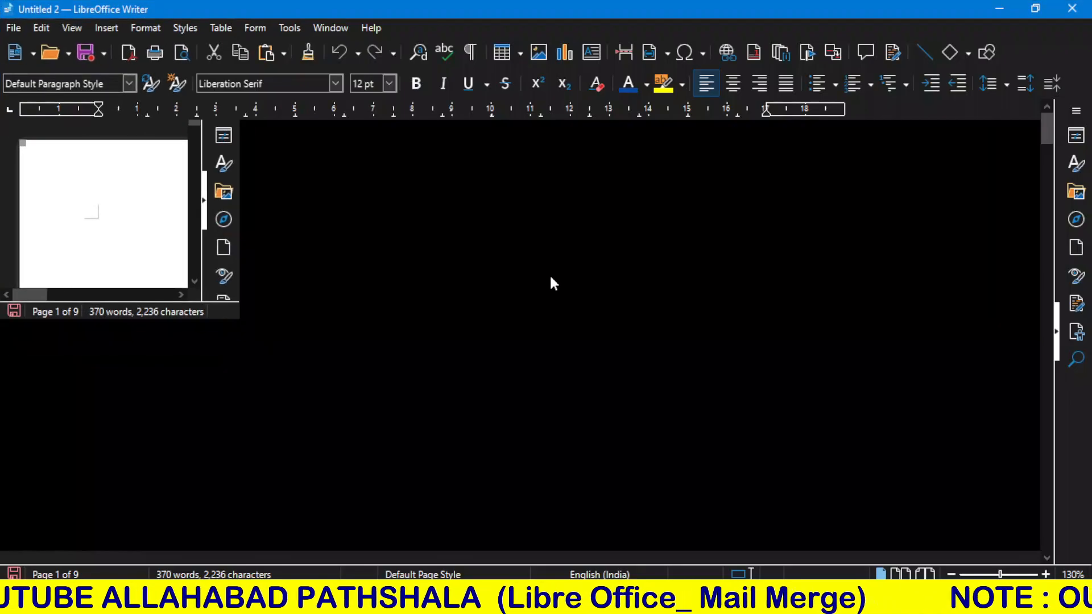
scroll(683, 363, "down", 3)
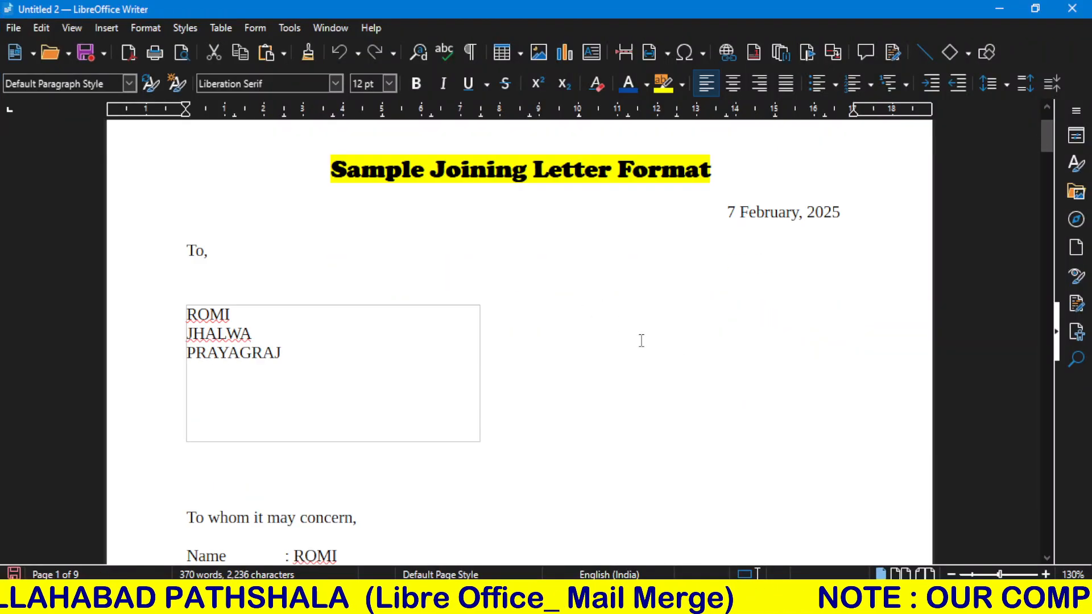
scroll(608, 263, "down", 6)
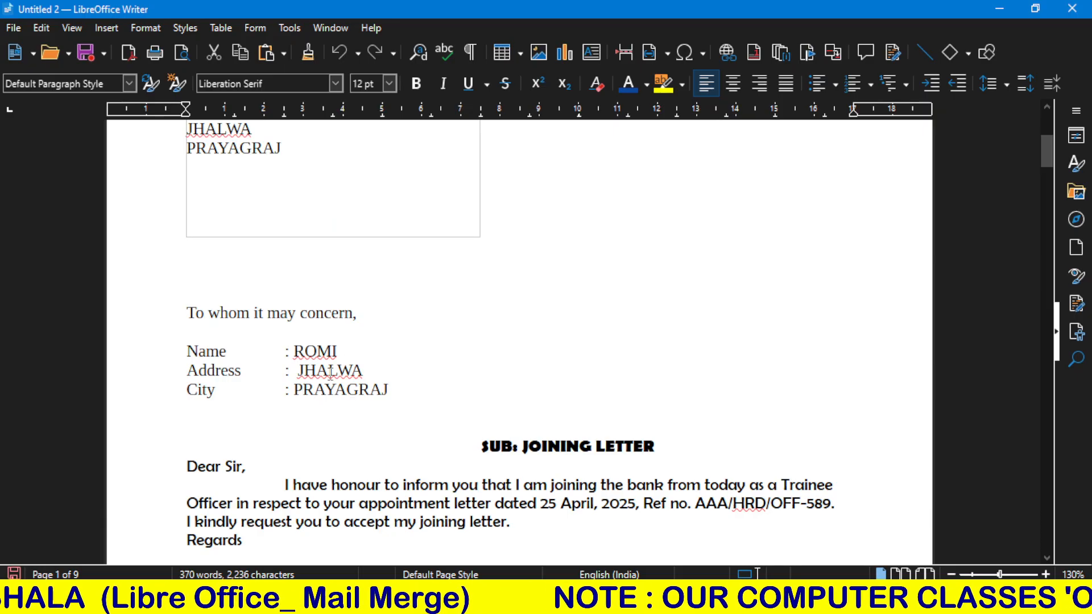
scroll(438, 408, "down", 6)
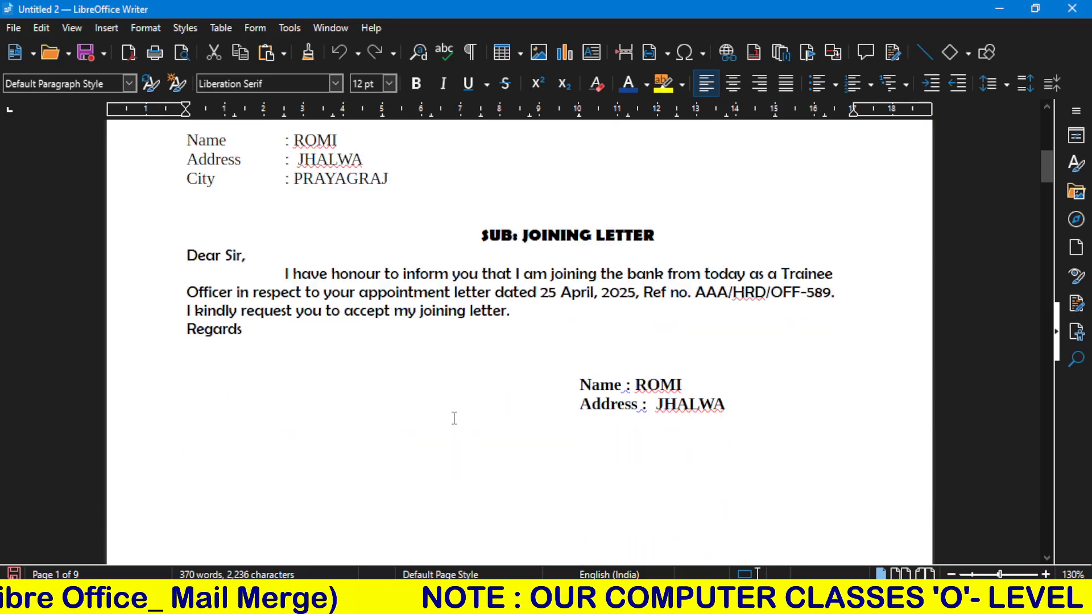
scroll(682, 425, "down", 6)
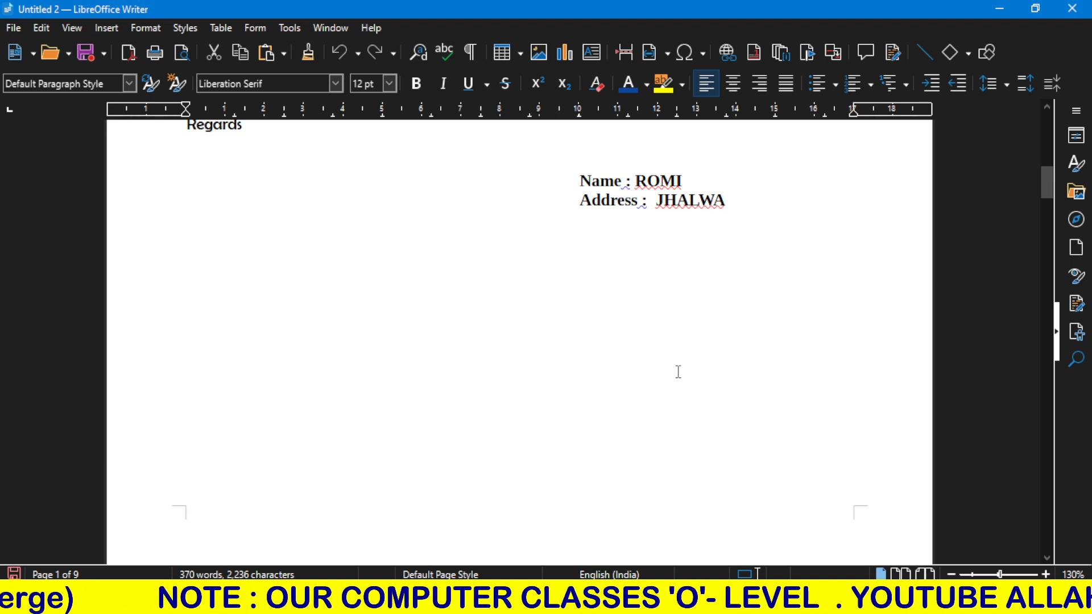
scroll(679, 372, "down", 6)
scroll(674, 358, "down", 9)
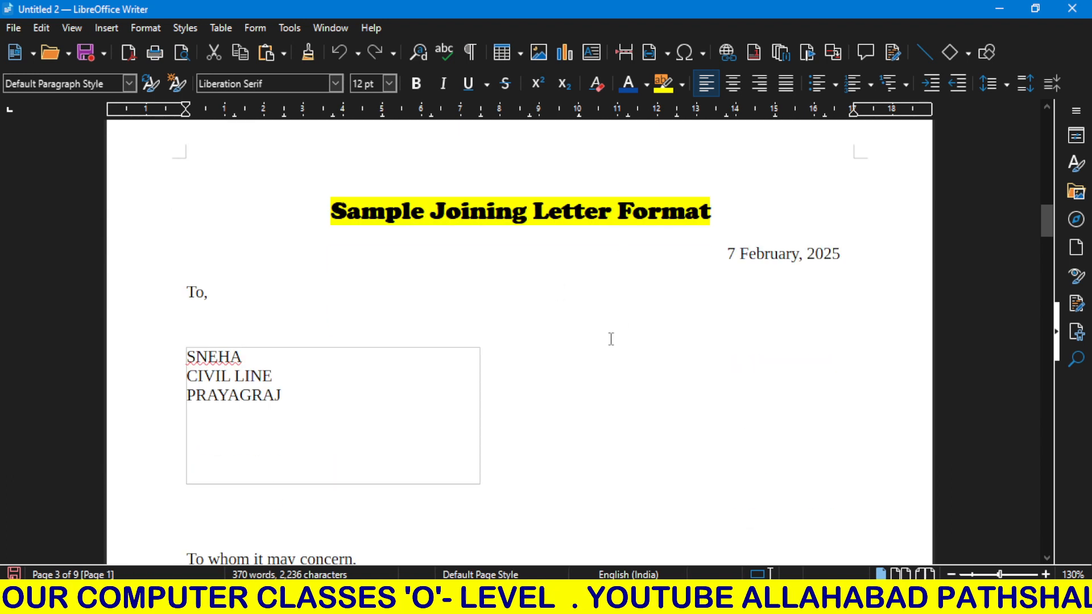
scroll(611, 339, "down", 3)
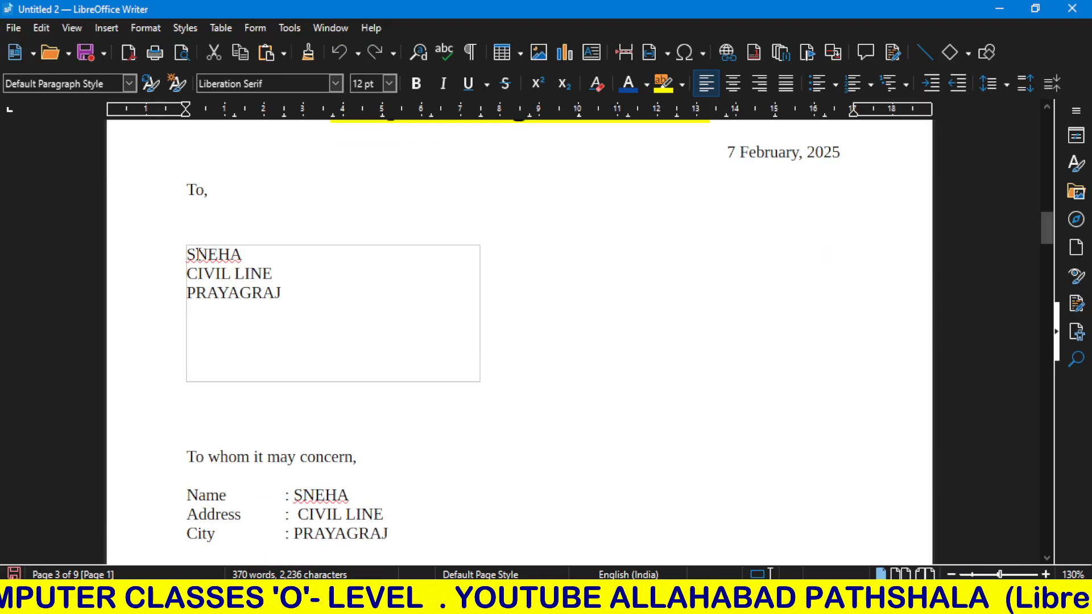
scroll(341, 385, "down", 4)
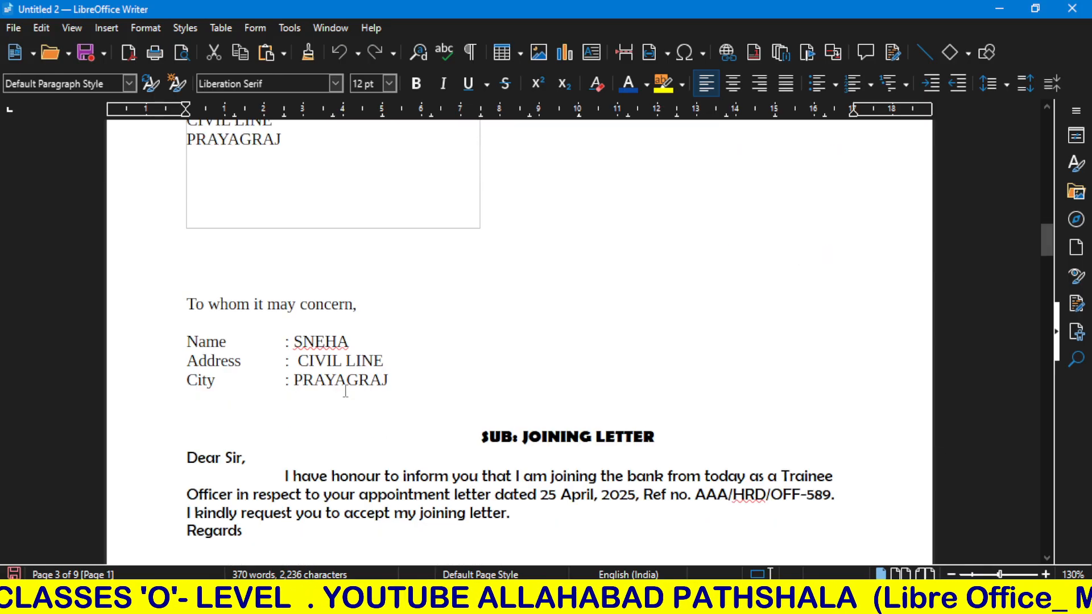
scroll(625, 452, "down", 4)
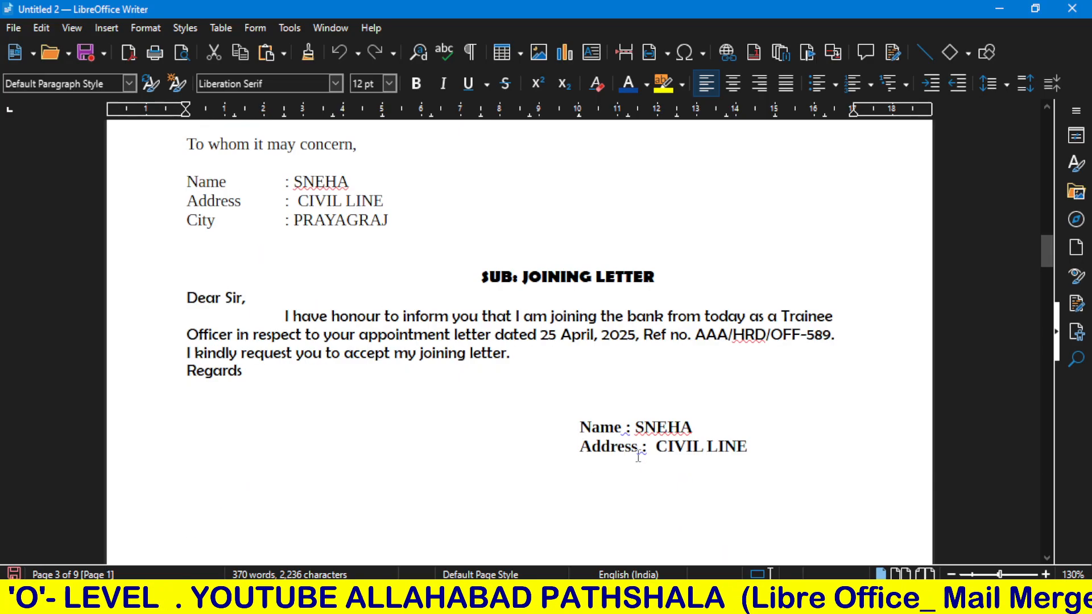
scroll(625, 449, "down", 10)
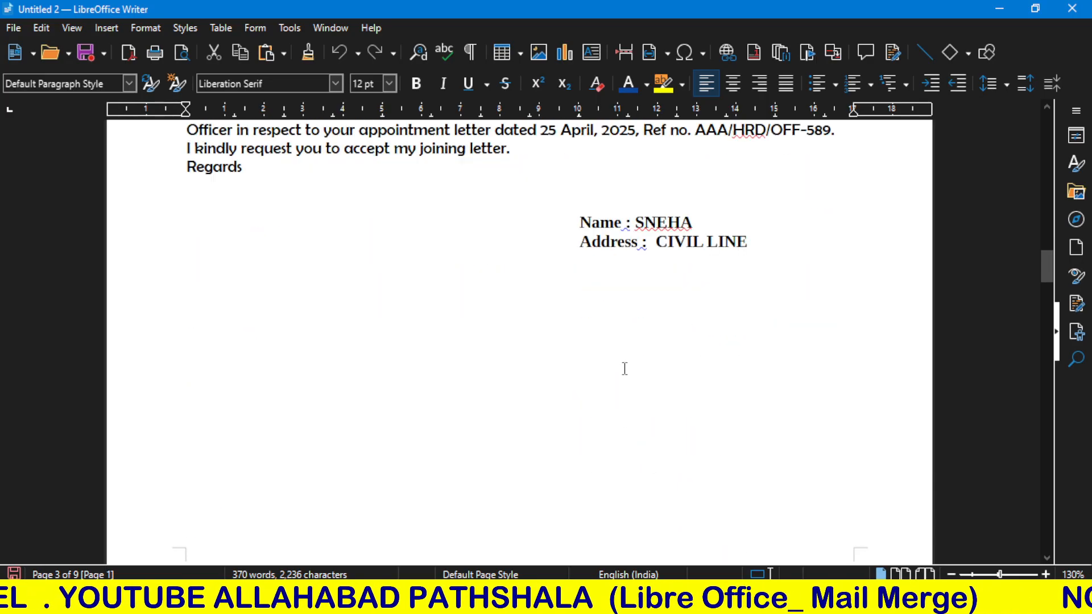
scroll(624, 368, "down", 10)
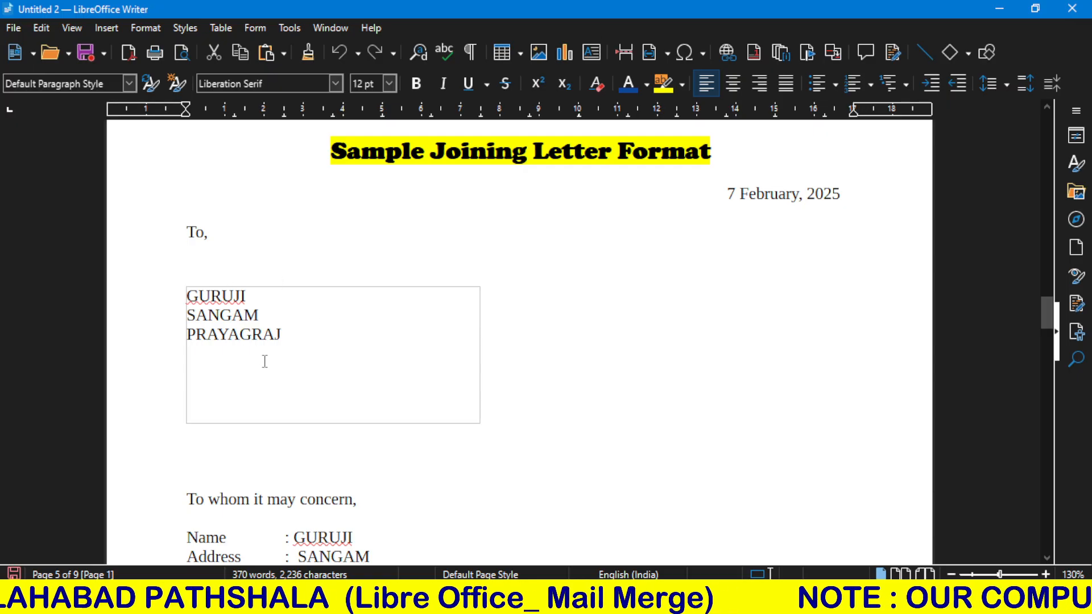
scroll(562, 418, "down", 5)
scroll(625, 418, "down", 6)
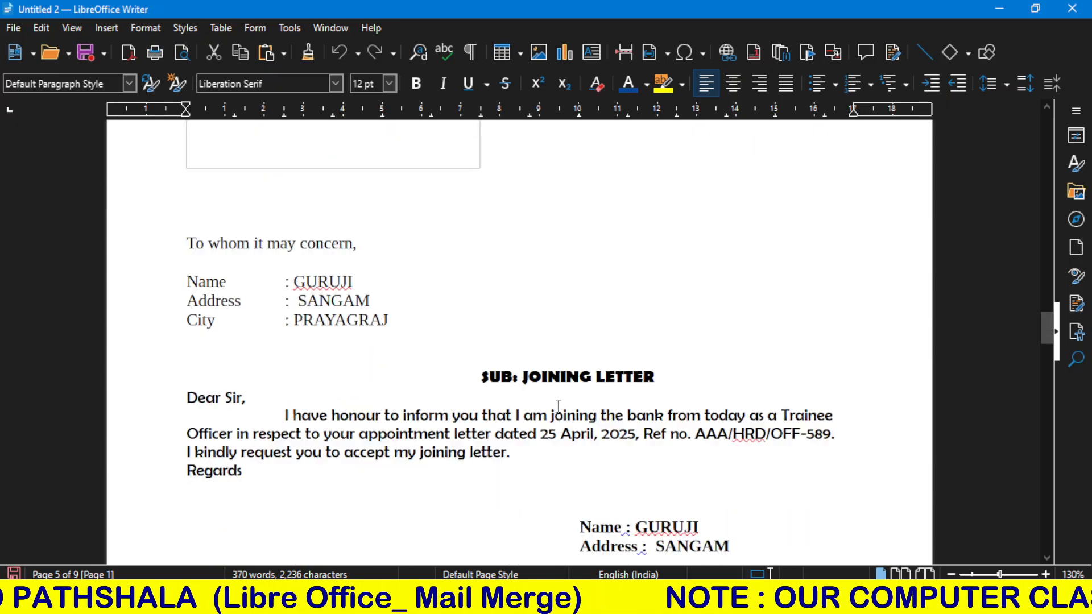
scroll(575, 423, "down", 14)
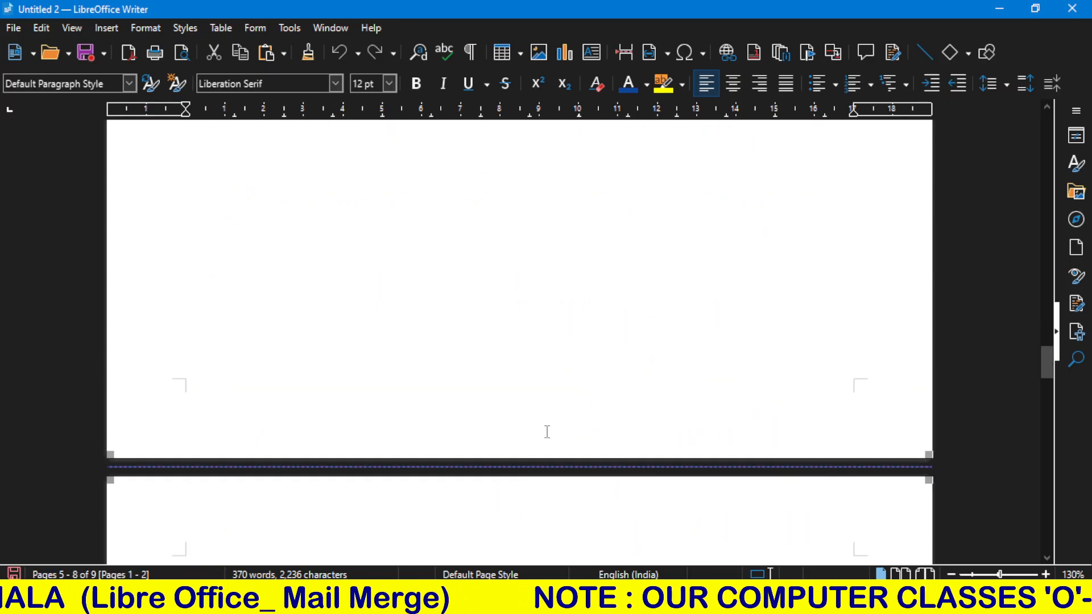
scroll(568, 383, "down", 6)
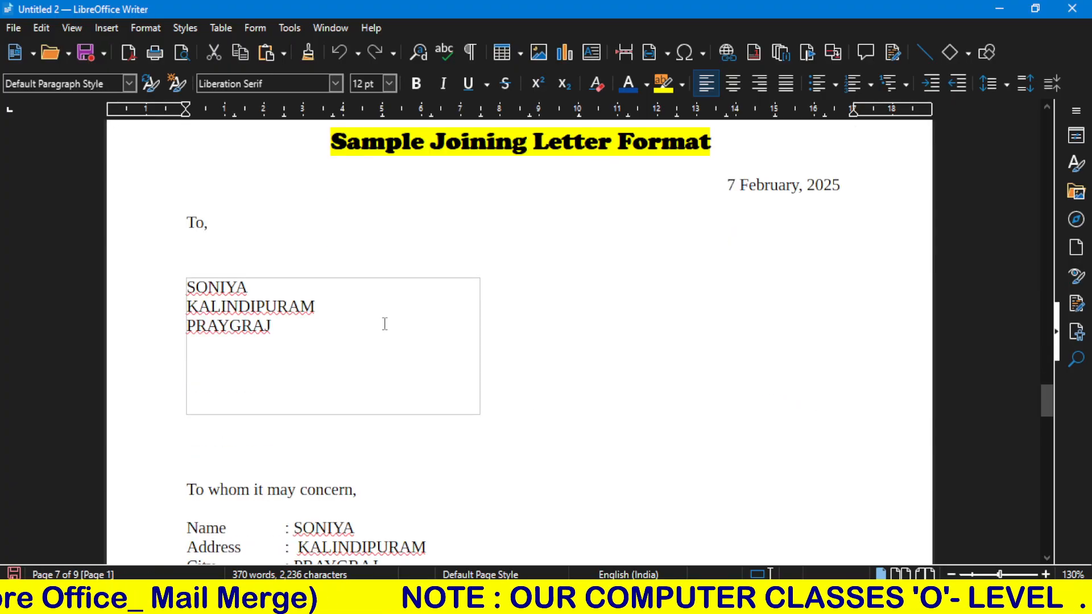
scroll(555, 358, "down", 5)
scroll(563, 356, "up", 3)
scroll(565, 352, "down", 5)
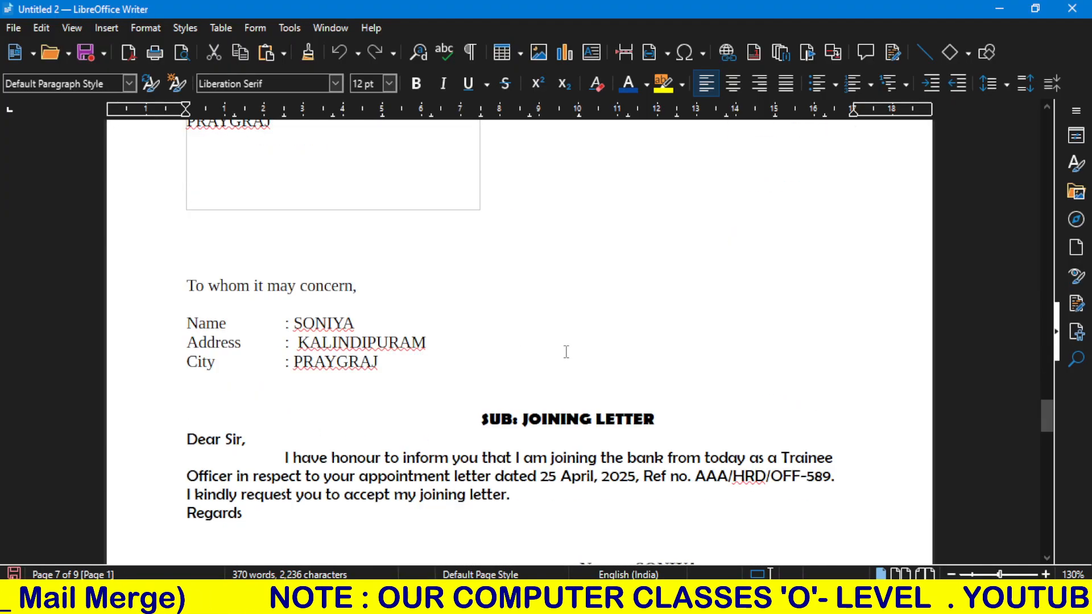
scroll(567, 351, "down", 2)
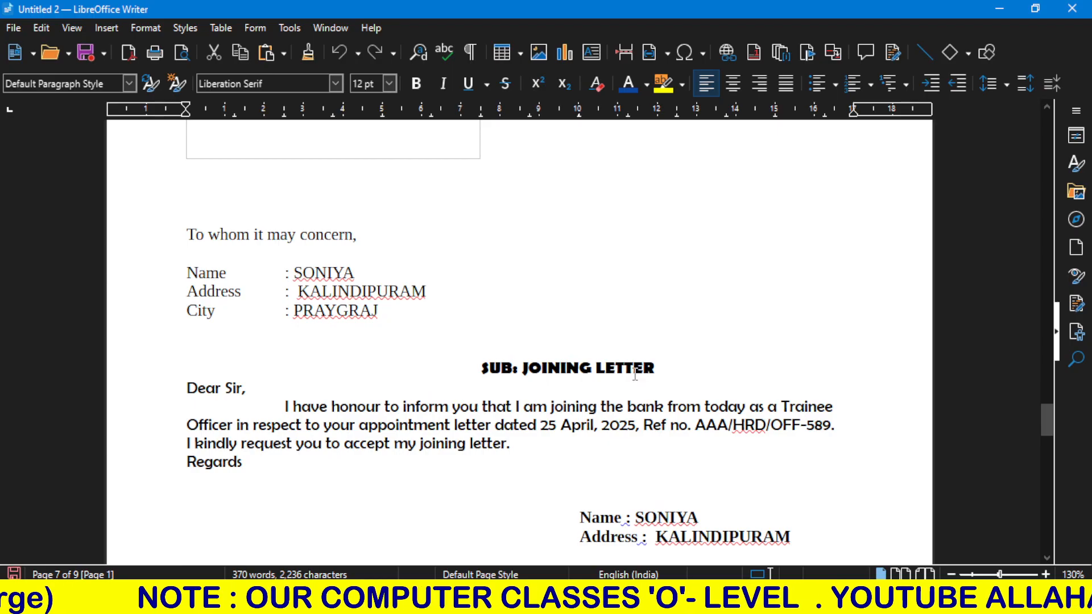